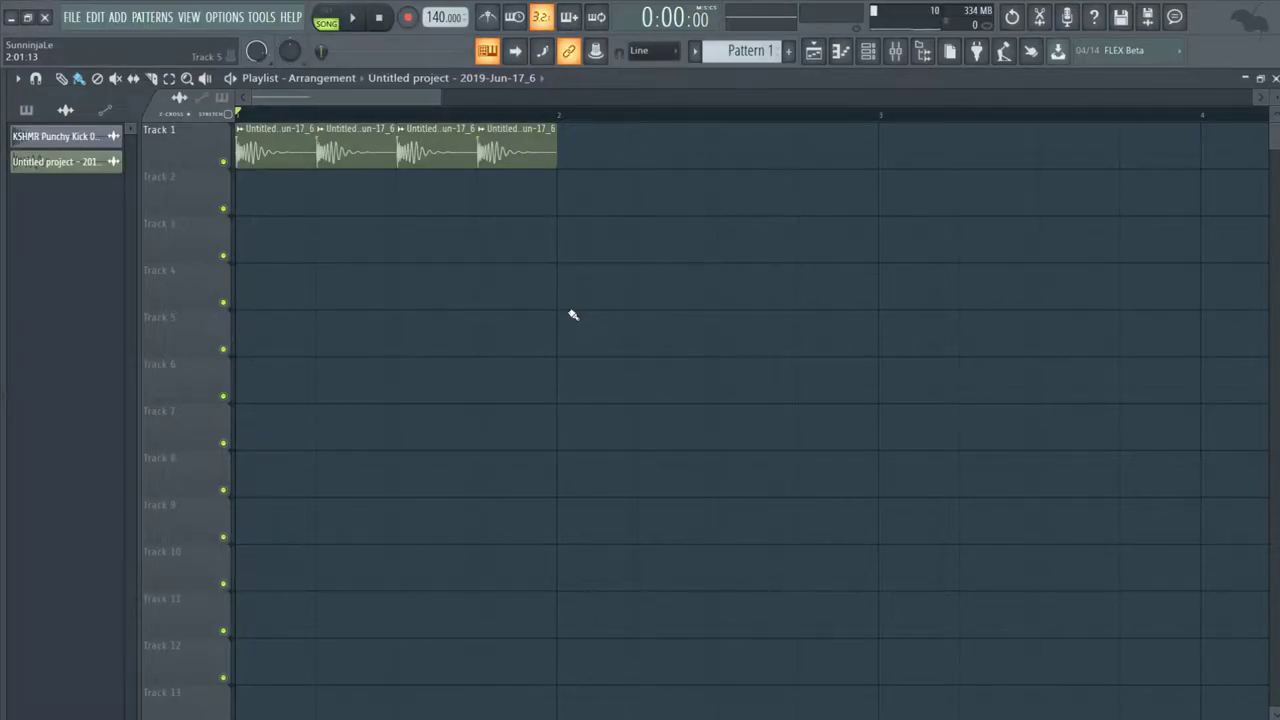
# Play back the arrangement of four kick clips on Track 1.
pyautogui.press('space')
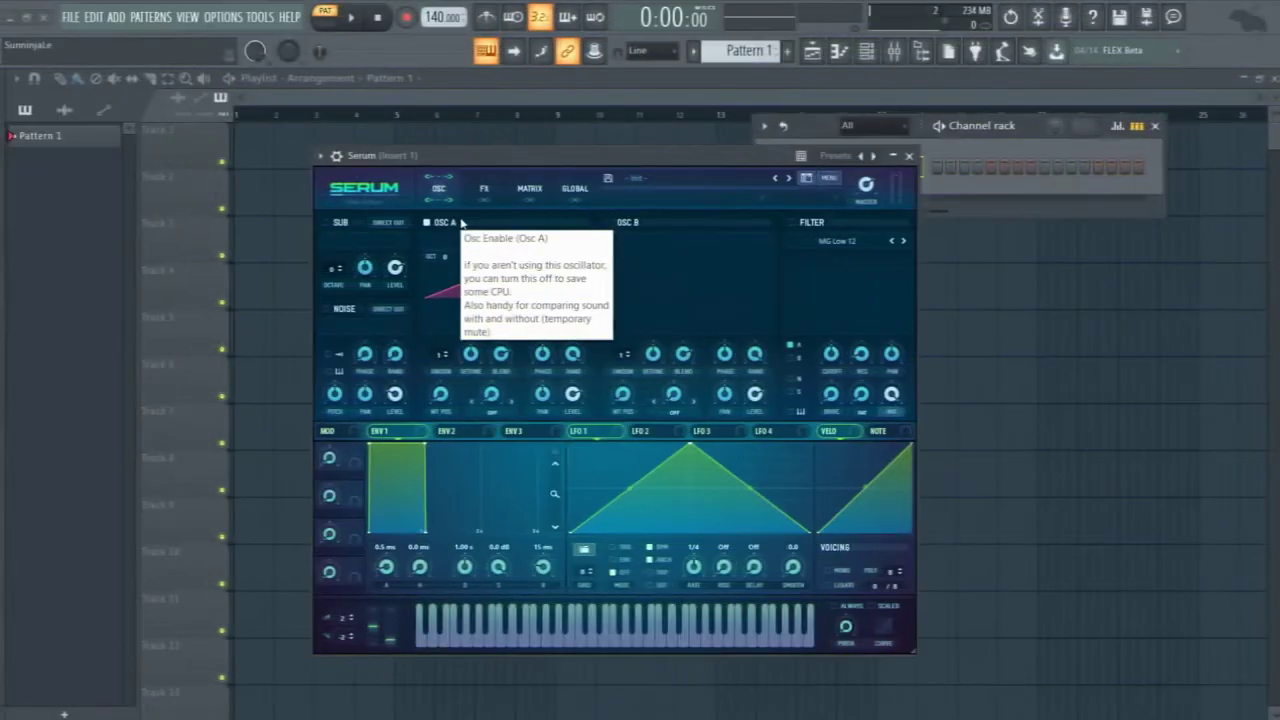
# Switch off oscillator A, enable the noise oscillator with the XF_KikAtk_39 sample in one-shot mode, and adjust its level.
pyautogui.click(428, 222)
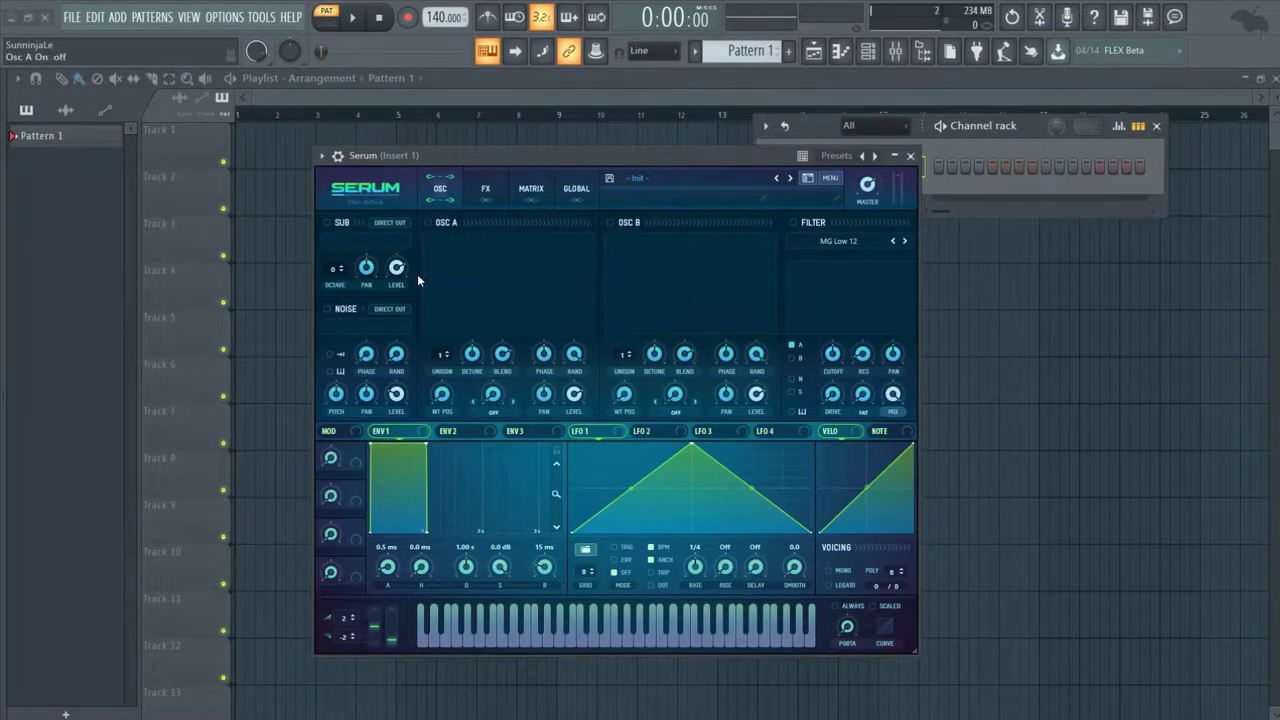
pyautogui.click(343, 314)
pyautogui.click(365, 330)
pyautogui.moveTo(398, 360)
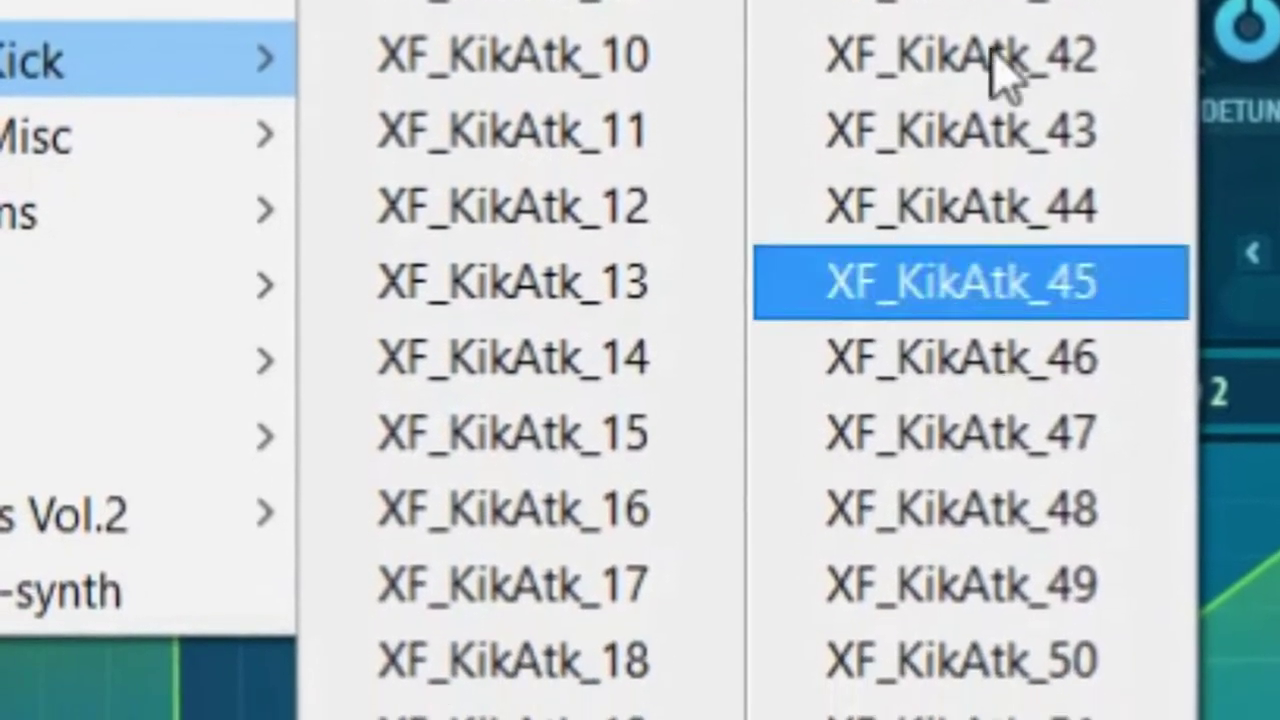
pyautogui.click(962, 2)
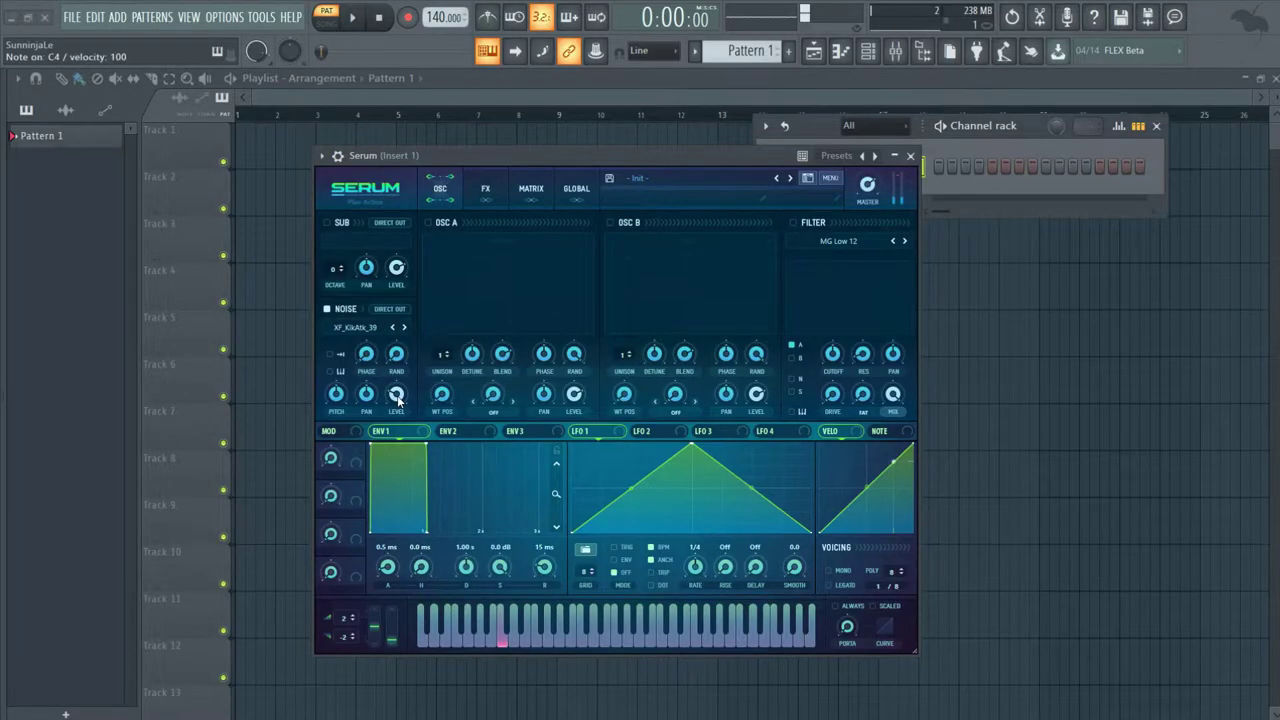
pyautogui.moveTo(398, 398); pyautogui.dragTo(415, 341)
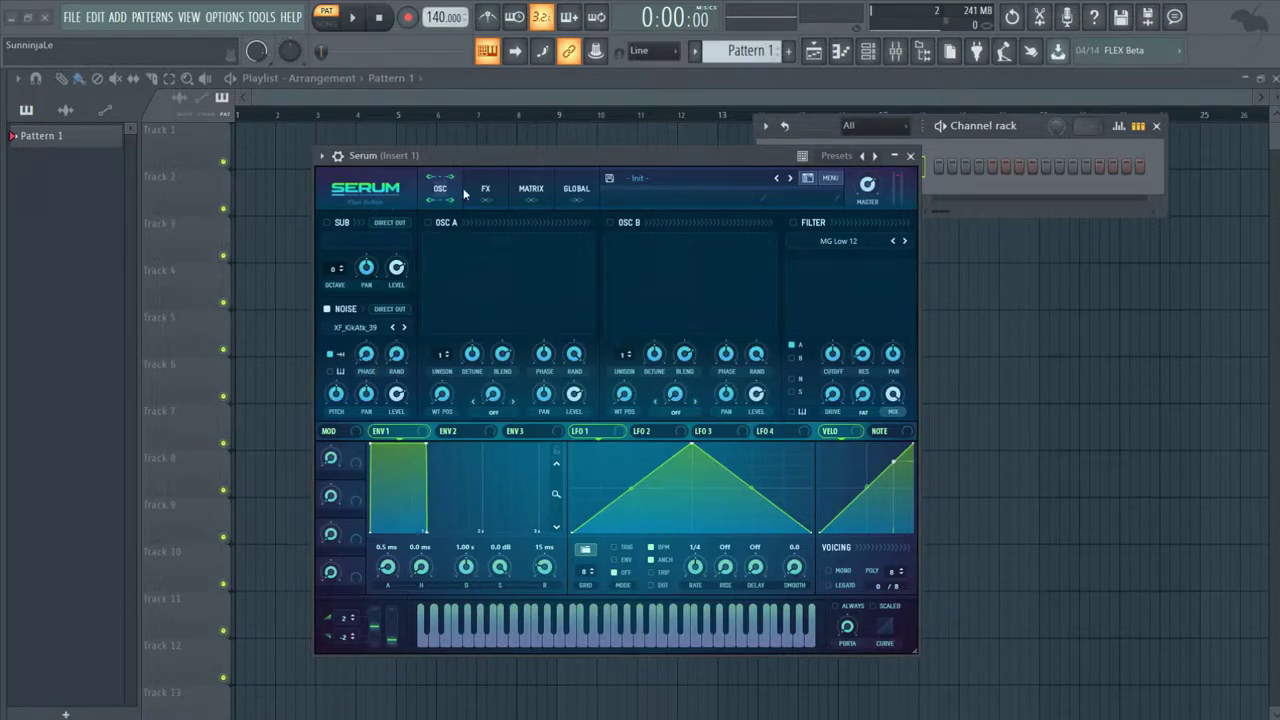
pyautogui.press('z')
# Turn oscillator A on with the Analog_BD_Sin wavetable and audition the note.
pyautogui.click(457, 223)
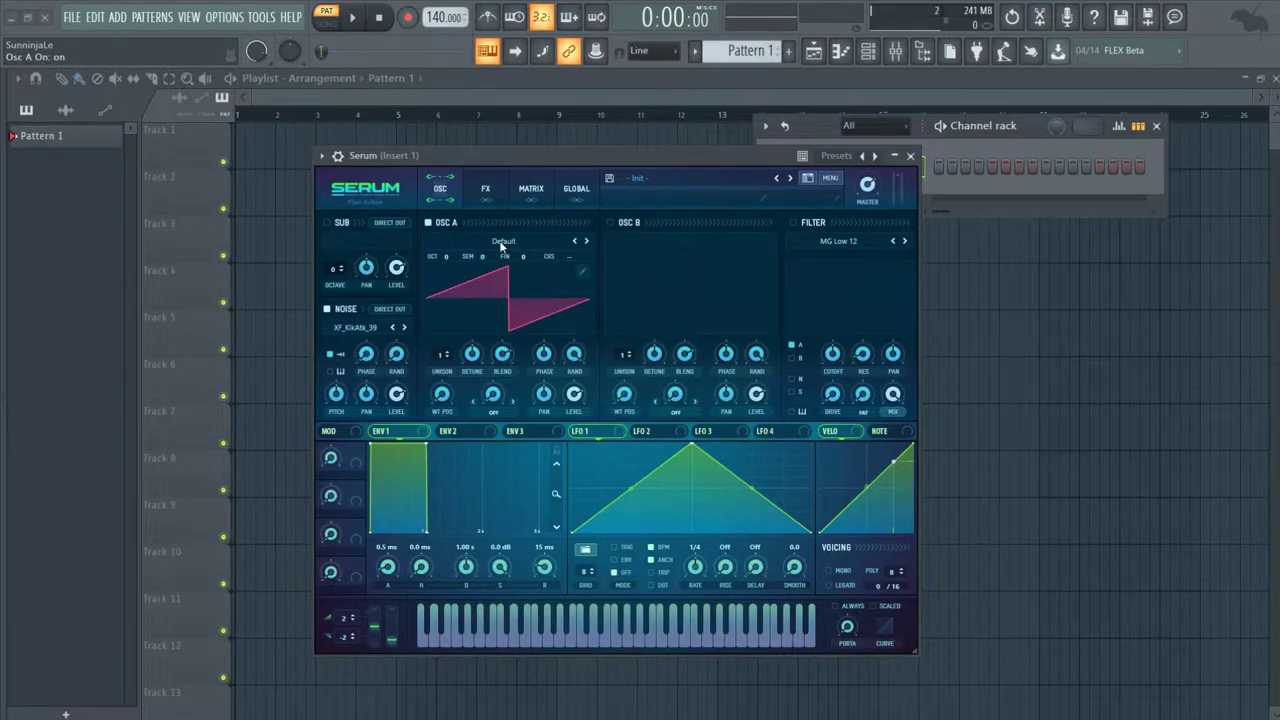
pyautogui.click(501, 246)
pyautogui.click(528, 224)
pyautogui.click(589, 250)
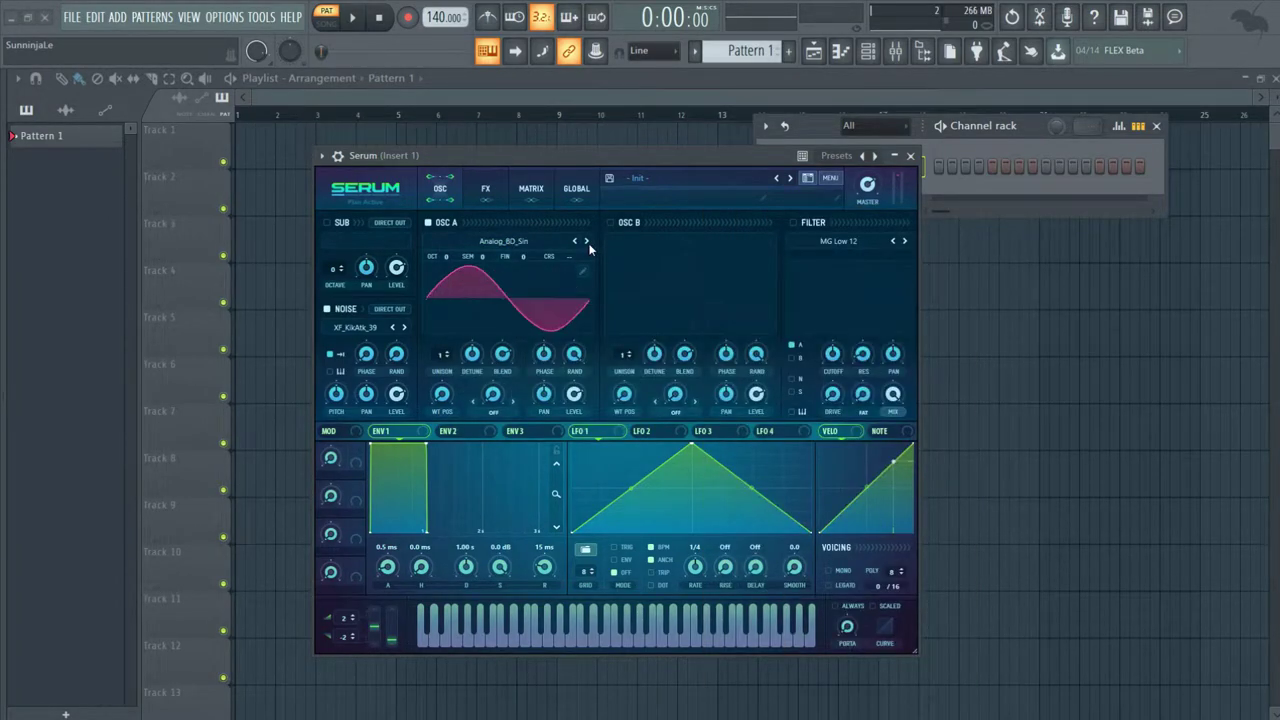
pyautogui.press('z')
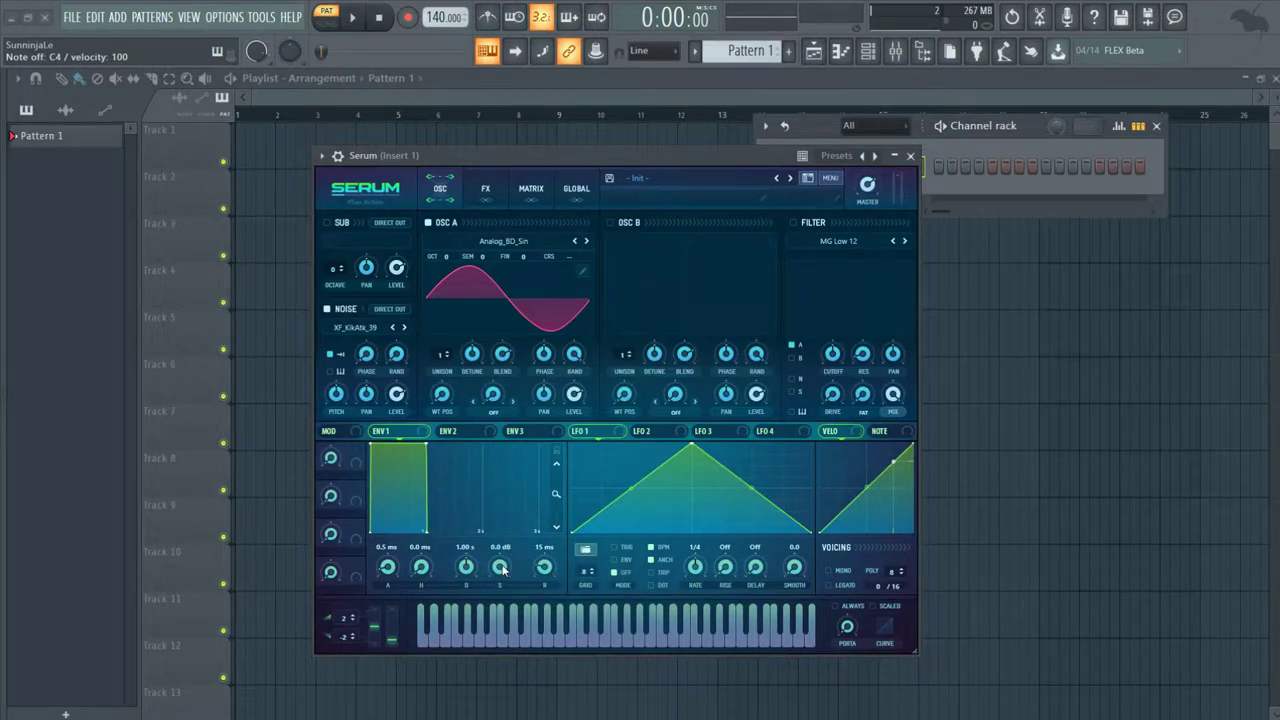
# Shape Env 1 with sustain at minus infinity dB and a decay of 274 ms, and audition the note.
pyautogui.moveTo(503, 568); pyautogui.dragTo(461, 574)
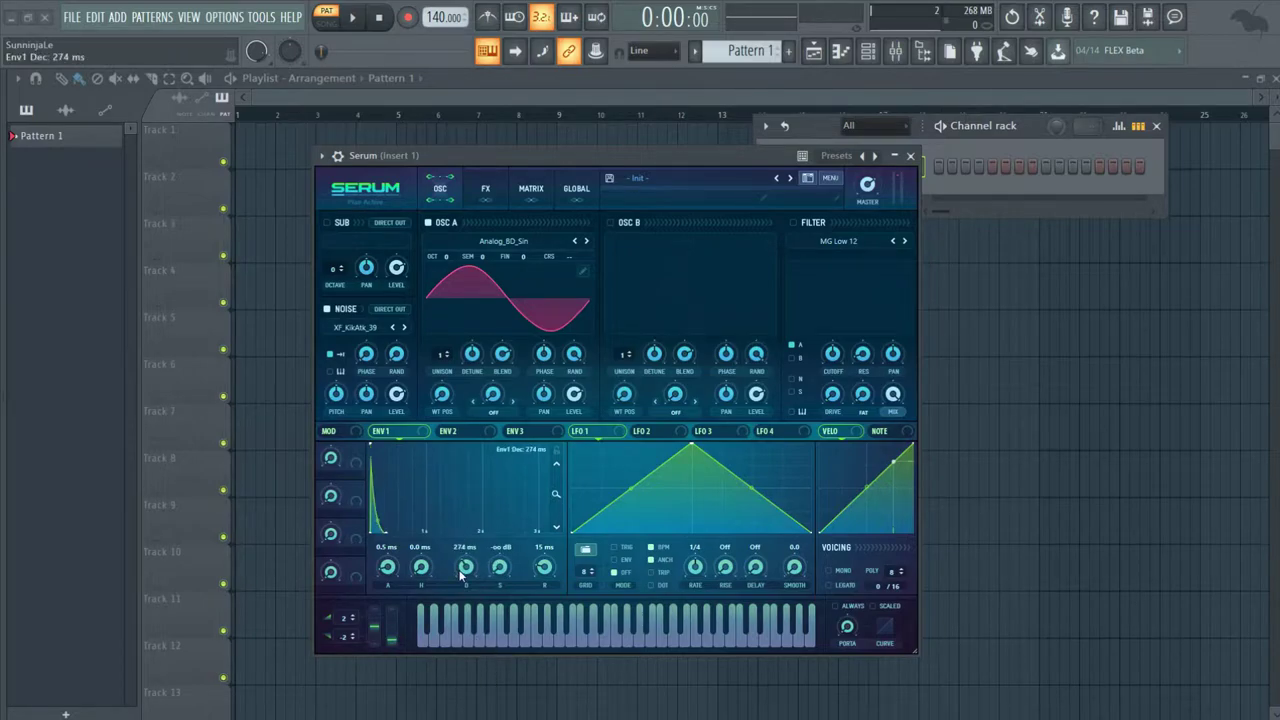
pyautogui.press('z')
pyautogui.press('z')
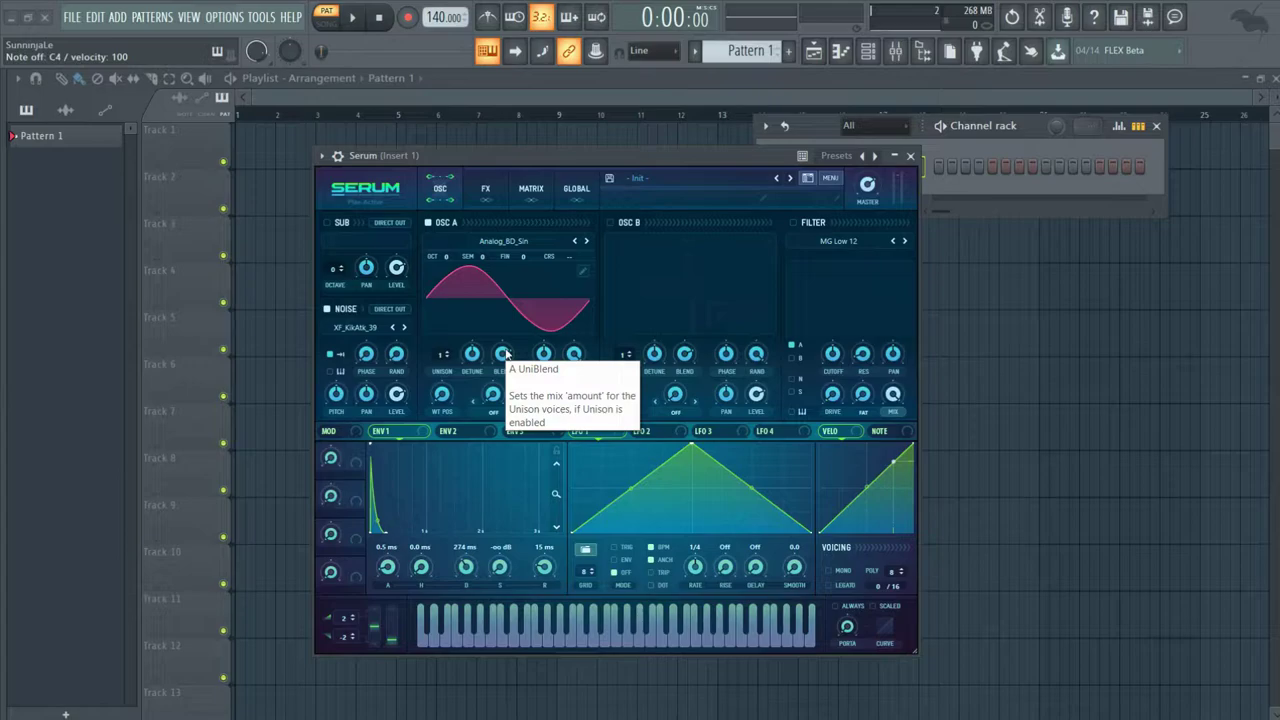
# Set oscillator A's octave to -3 and route Env 1 to its coarse pitch, using the modulation matrix.
pyautogui.moveTo(446, 256); pyautogui.dragTo(446, 303)
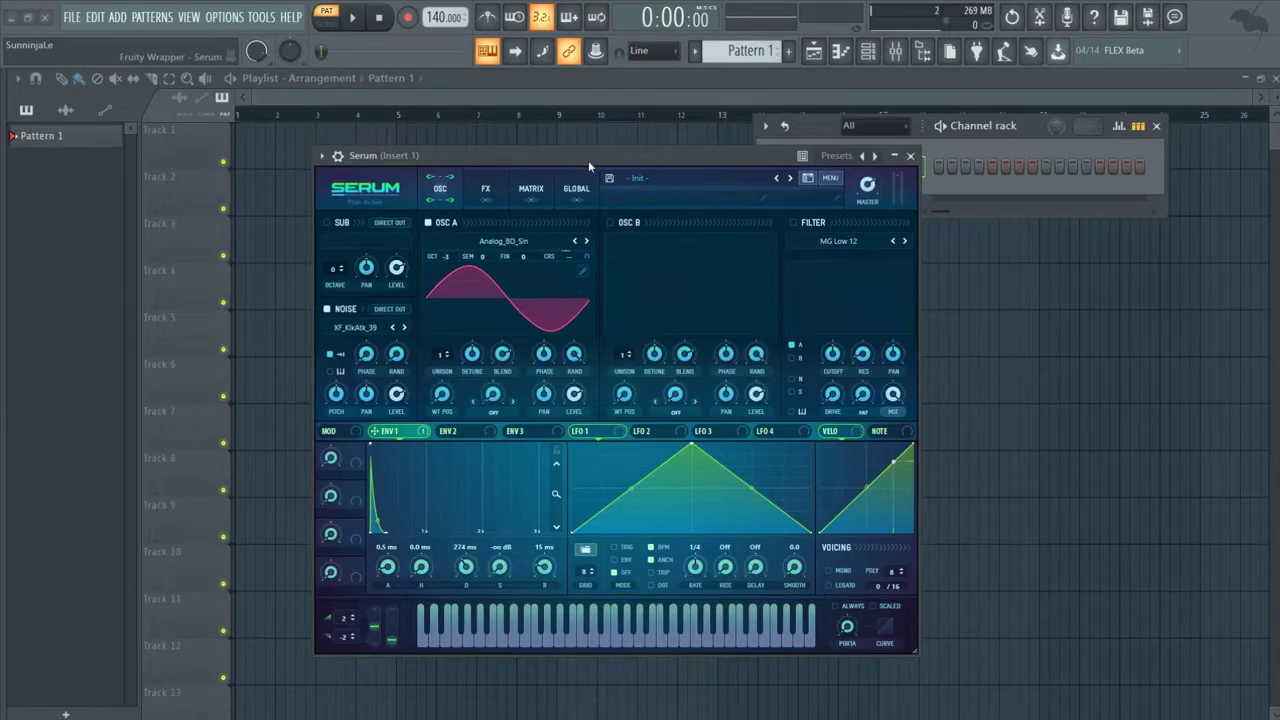
pyautogui.click(531, 190)
pyautogui.click(443, 192)
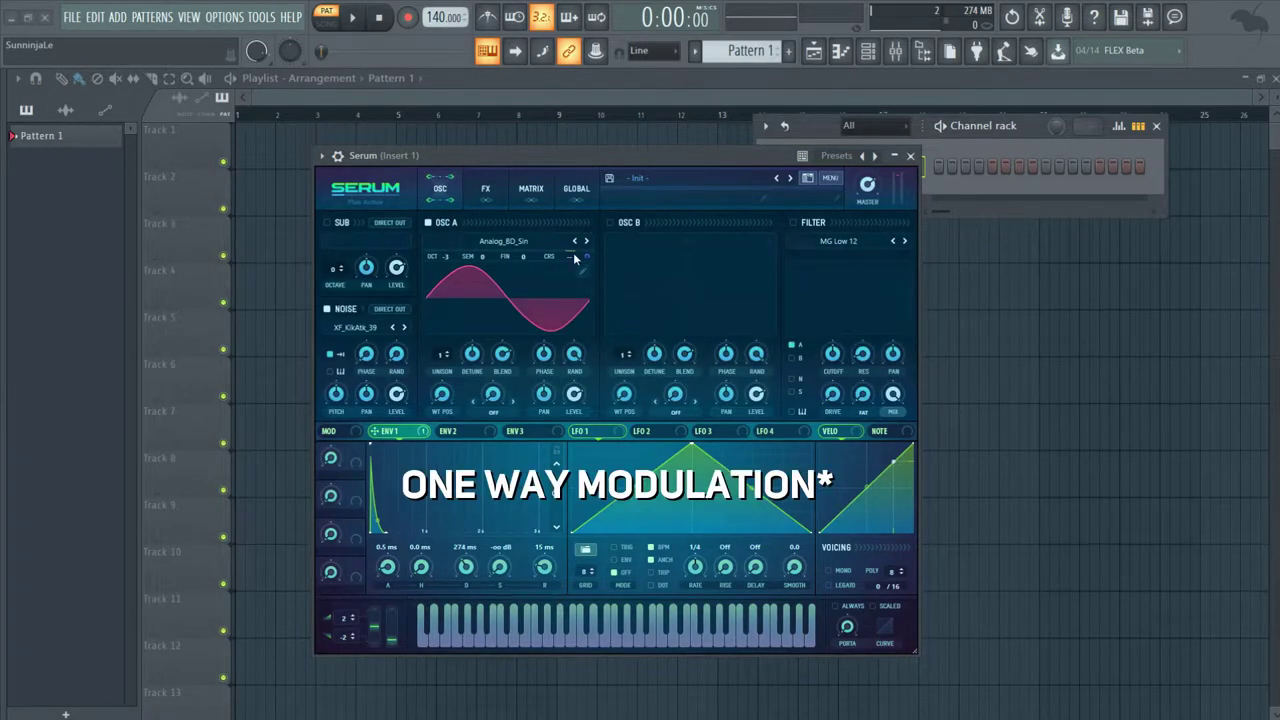
# Adjust the amount of Env 1 modulation on oscillator A's coarse pitch and audition the kick.
pyautogui.moveTo(585, 250); pyautogui.dragTo(594, 241)
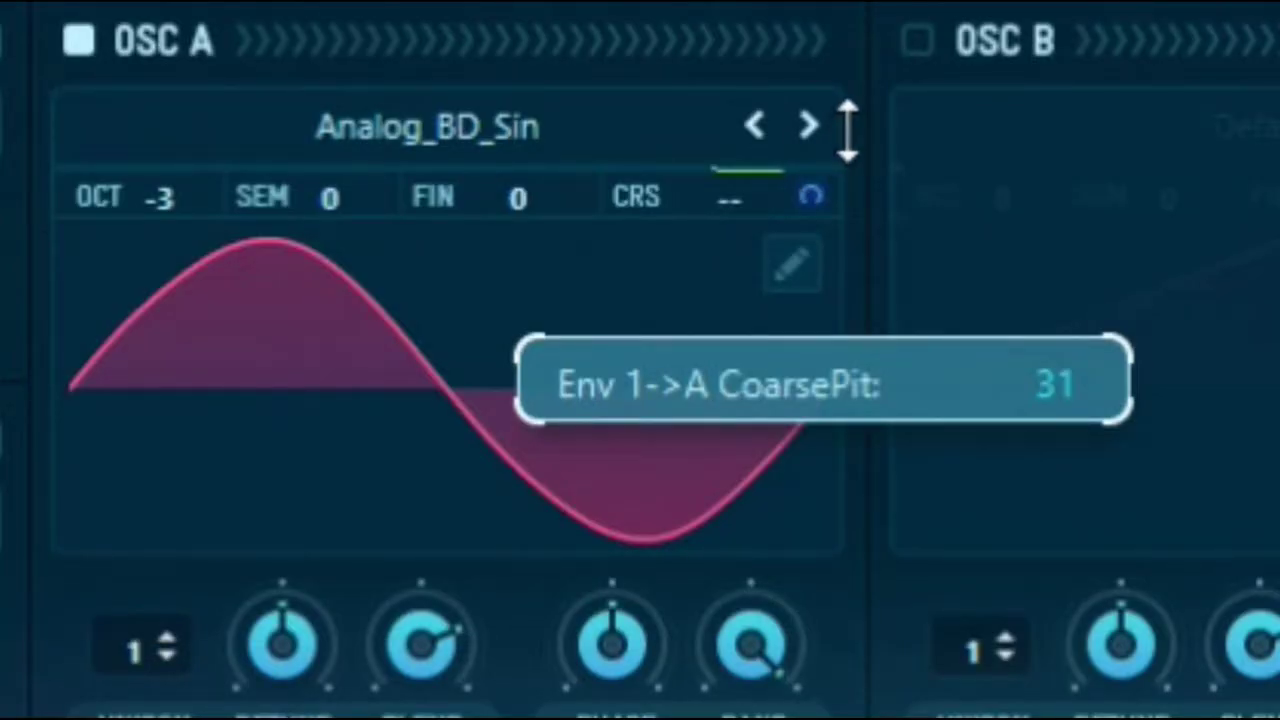
pyautogui.moveTo(847, 130); pyautogui.dragTo(847, 146)
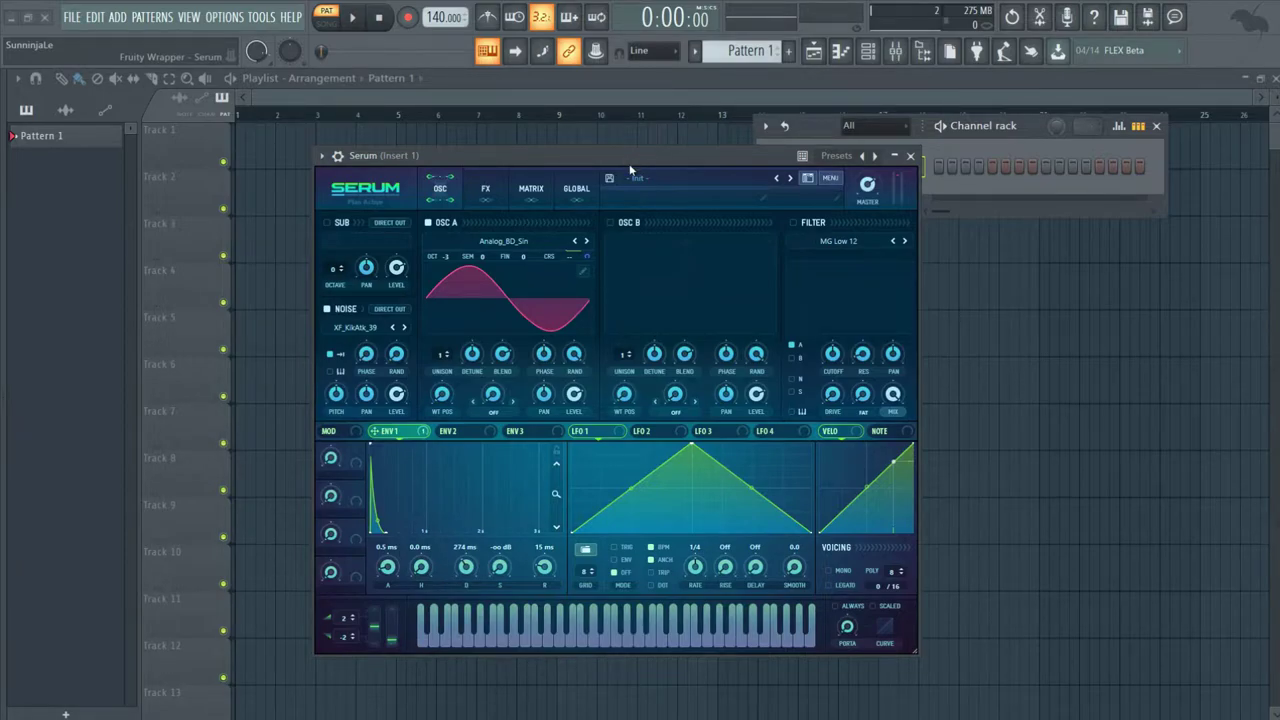
pyautogui.press('z')
pyautogui.press('z')
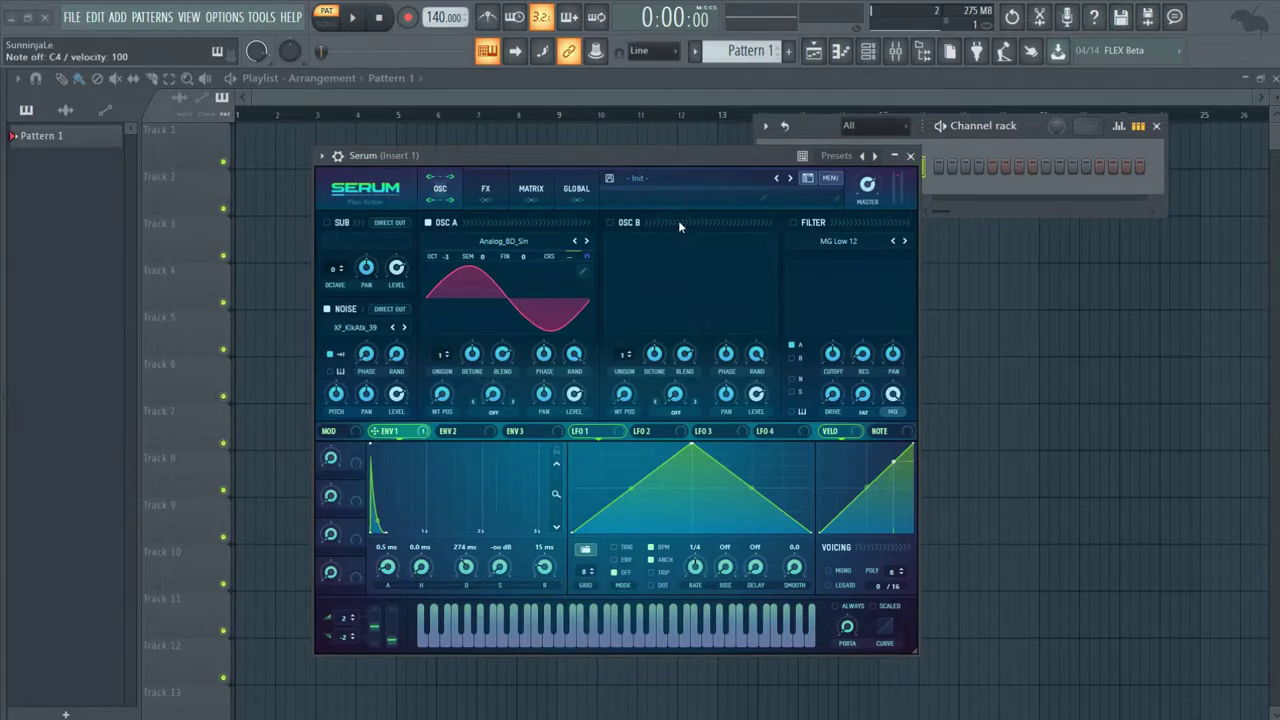
# Enable Tube distortion with its filter set to Pre, and shape the low-pass filter's cutoff with a Q of 0.1.
pyautogui.click(485, 188)
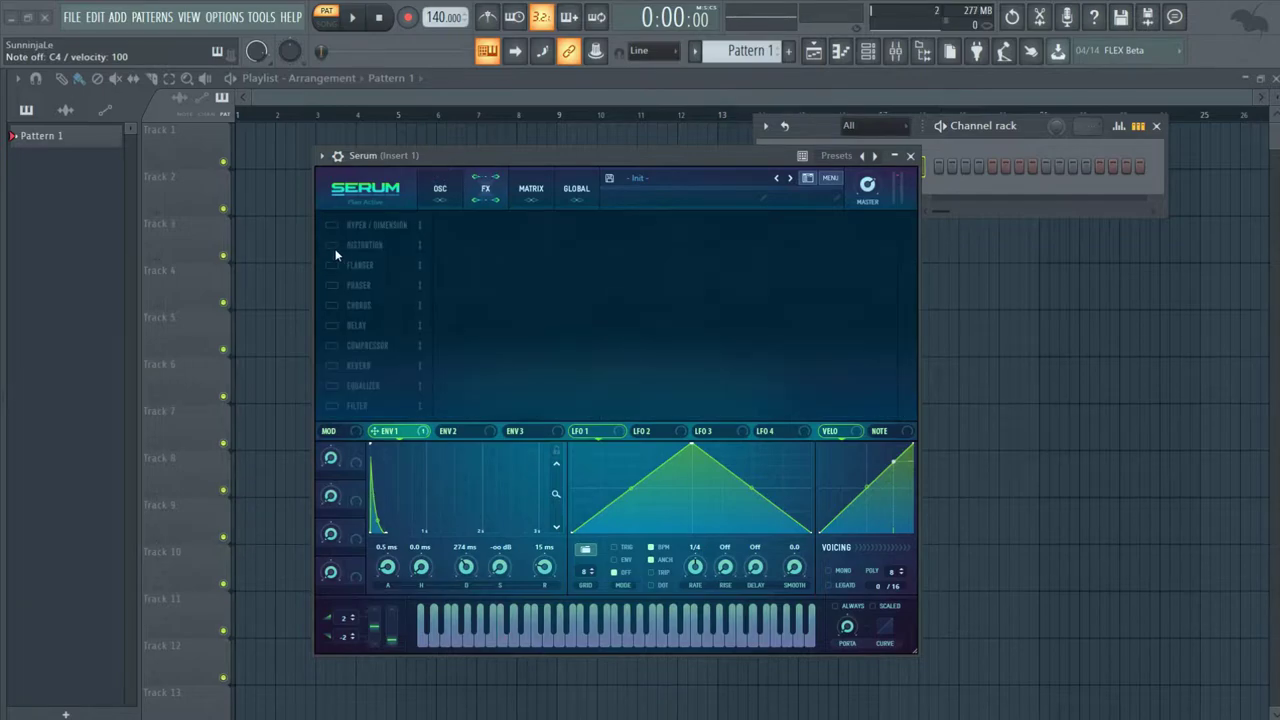
pyautogui.click(332, 246)
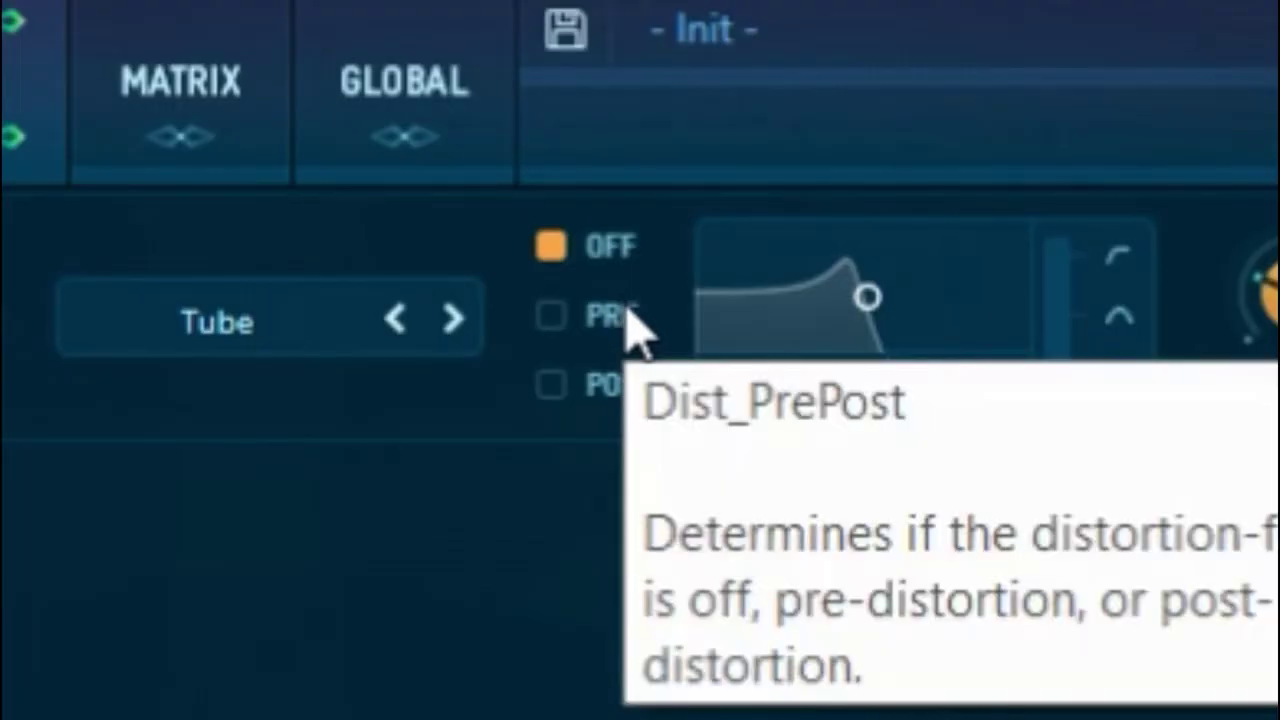
pyautogui.click(619, 237)
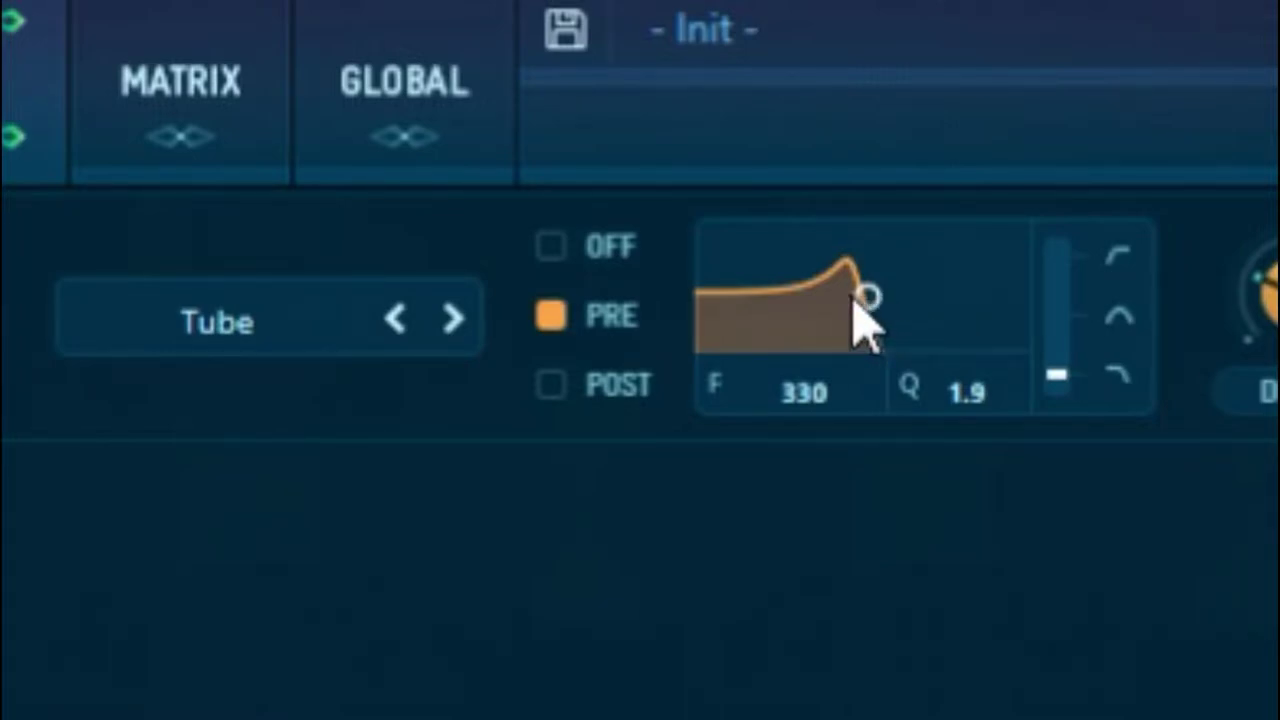
pyautogui.moveTo(856, 312); pyautogui.dragTo(960, 429)
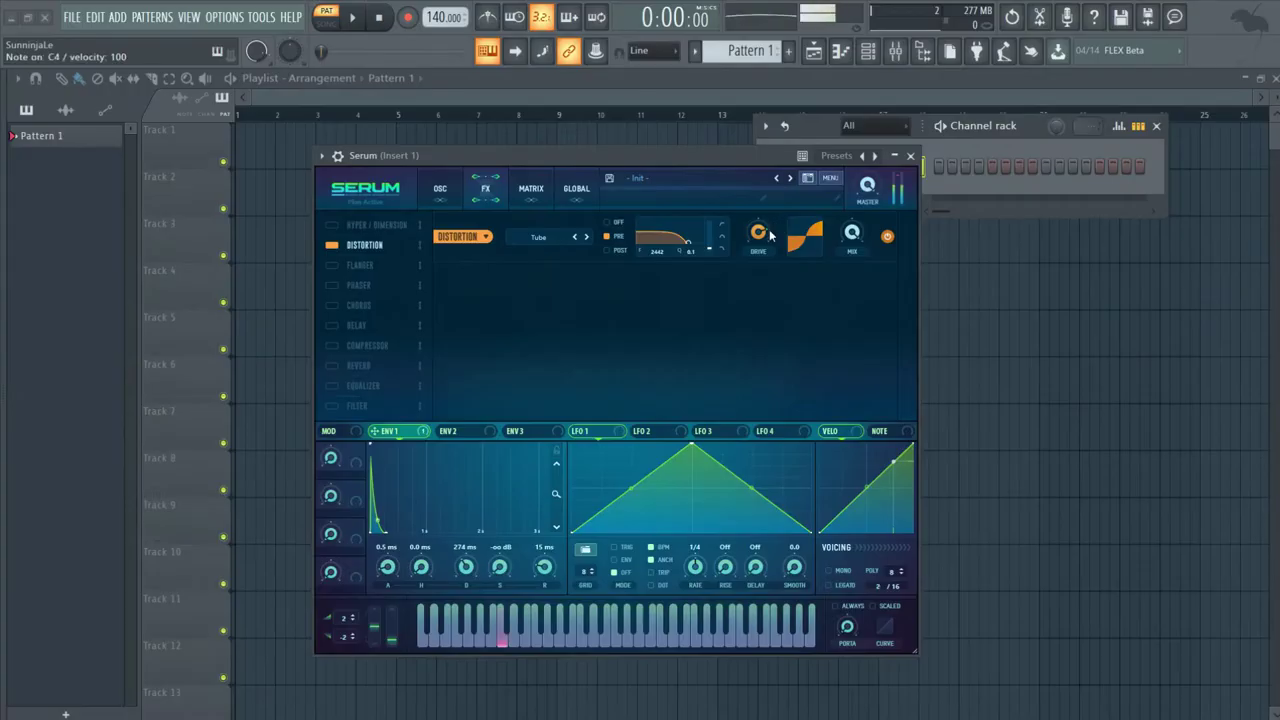
pyautogui.moveTo(687, 241); pyautogui.dragTo(671, 251)
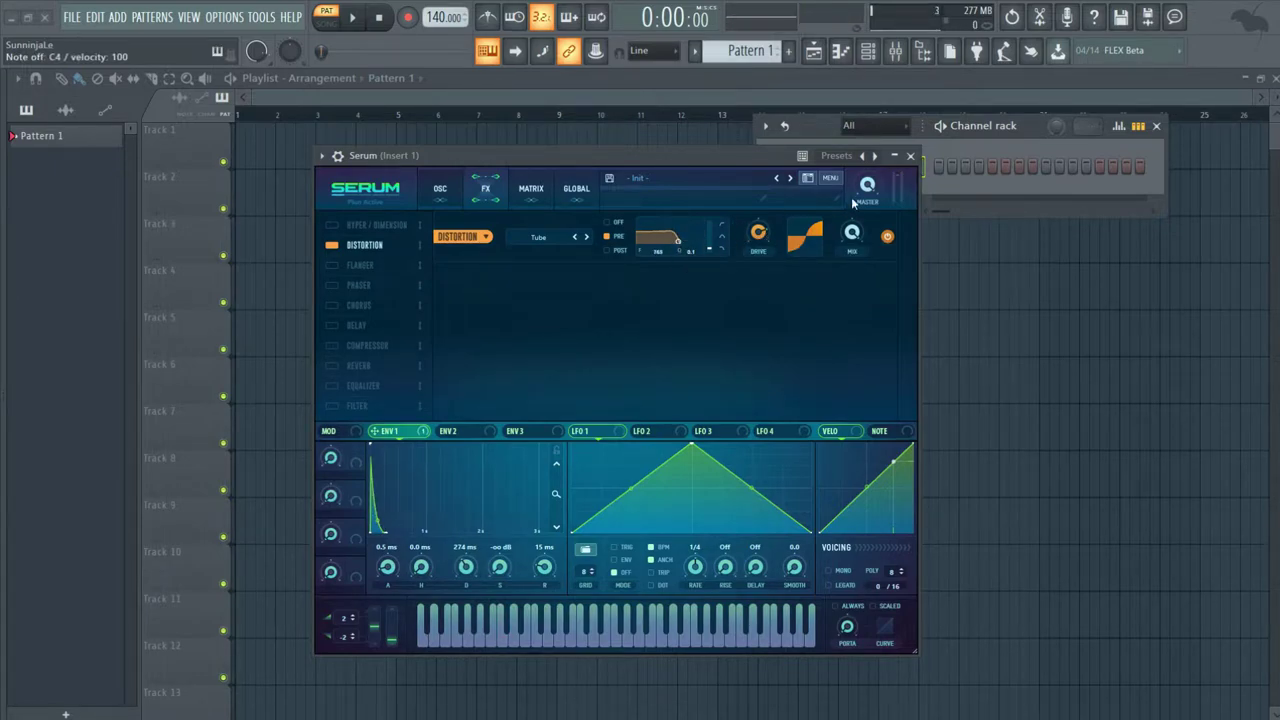
# Switch the distortion filter to high-pass at about 61 Hz with a Q of 0.1, and raise the drive.
pyautogui.moveTo(709, 245); pyautogui.dragTo(709, 223)
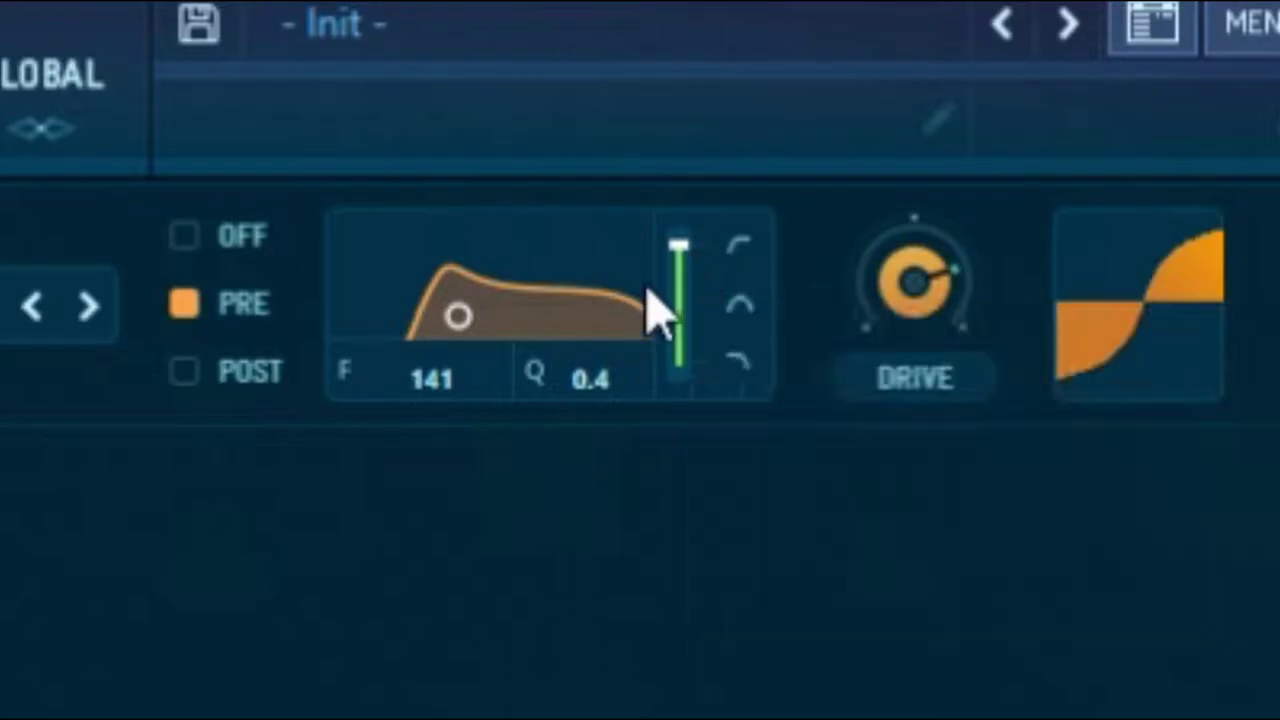
pyautogui.moveTo(457, 316); pyautogui.dragTo(429, 343)
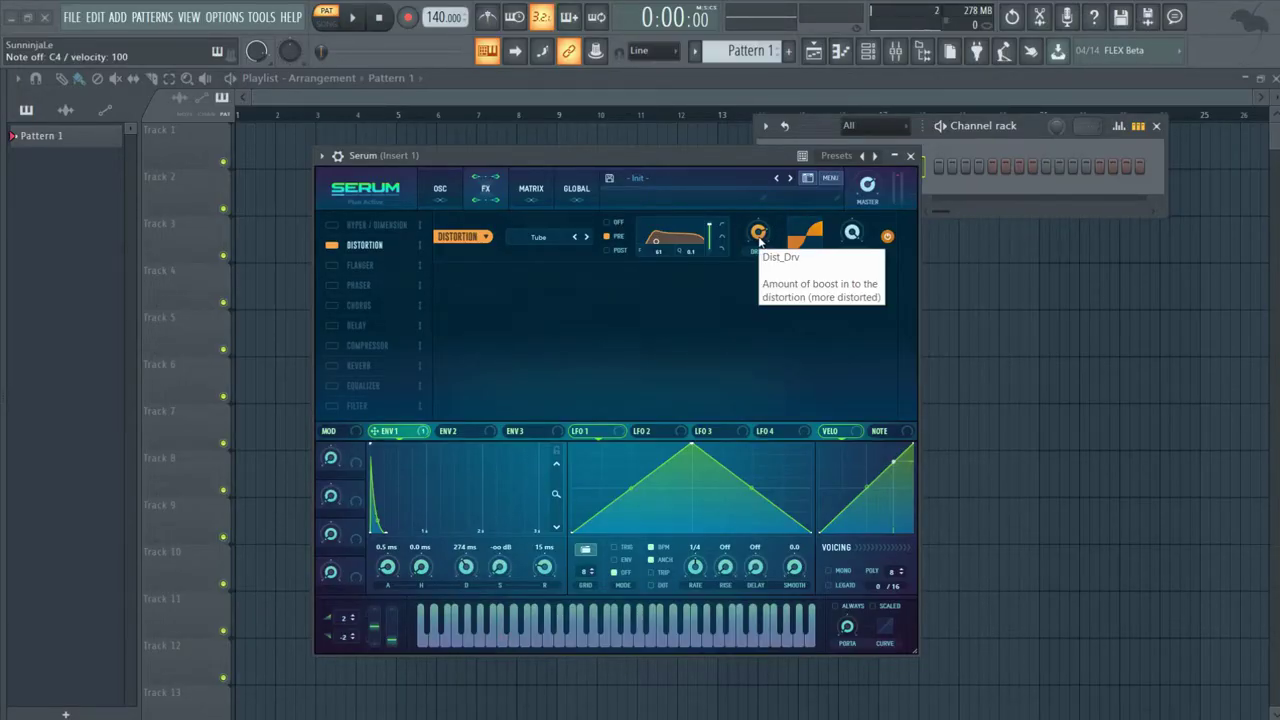
pyautogui.moveTo(759, 240); pyautogui.dragTo(708, 151)
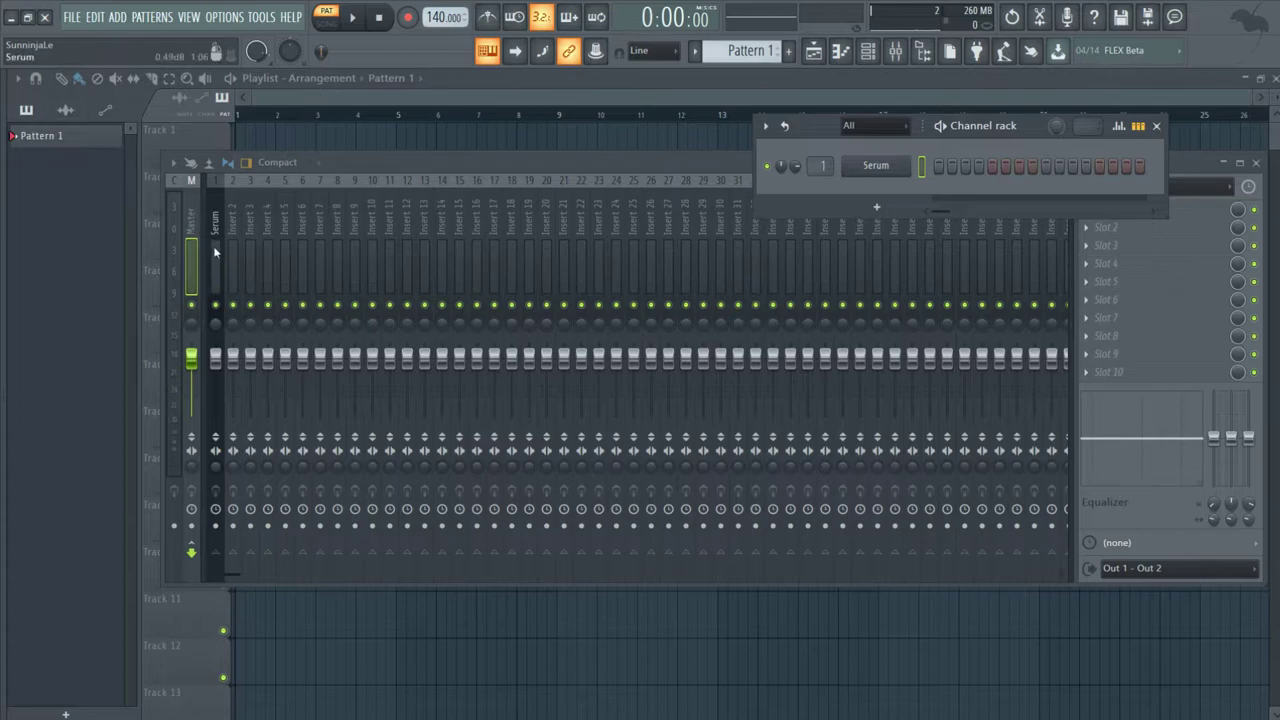
# Select the Serum mixer track and load Transient Processor into its first effect slot.
pyautogui.click(214, 251)
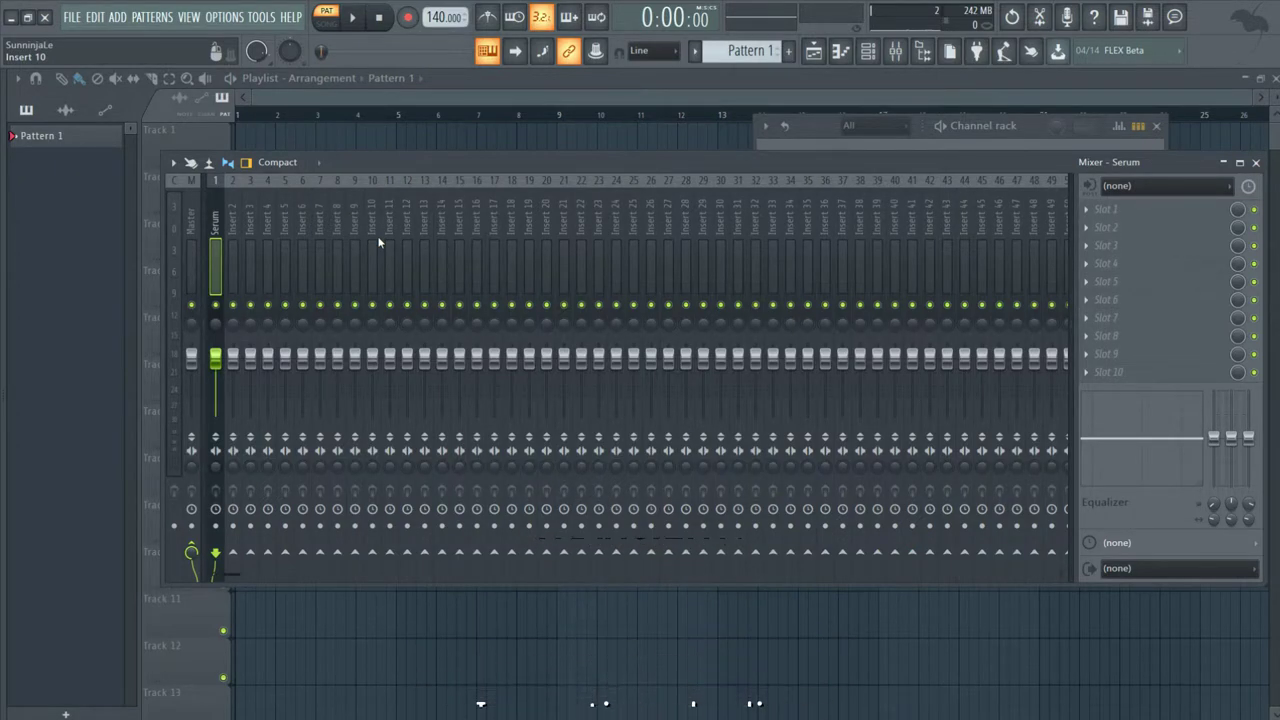
pyautogui.click(1127, 210)
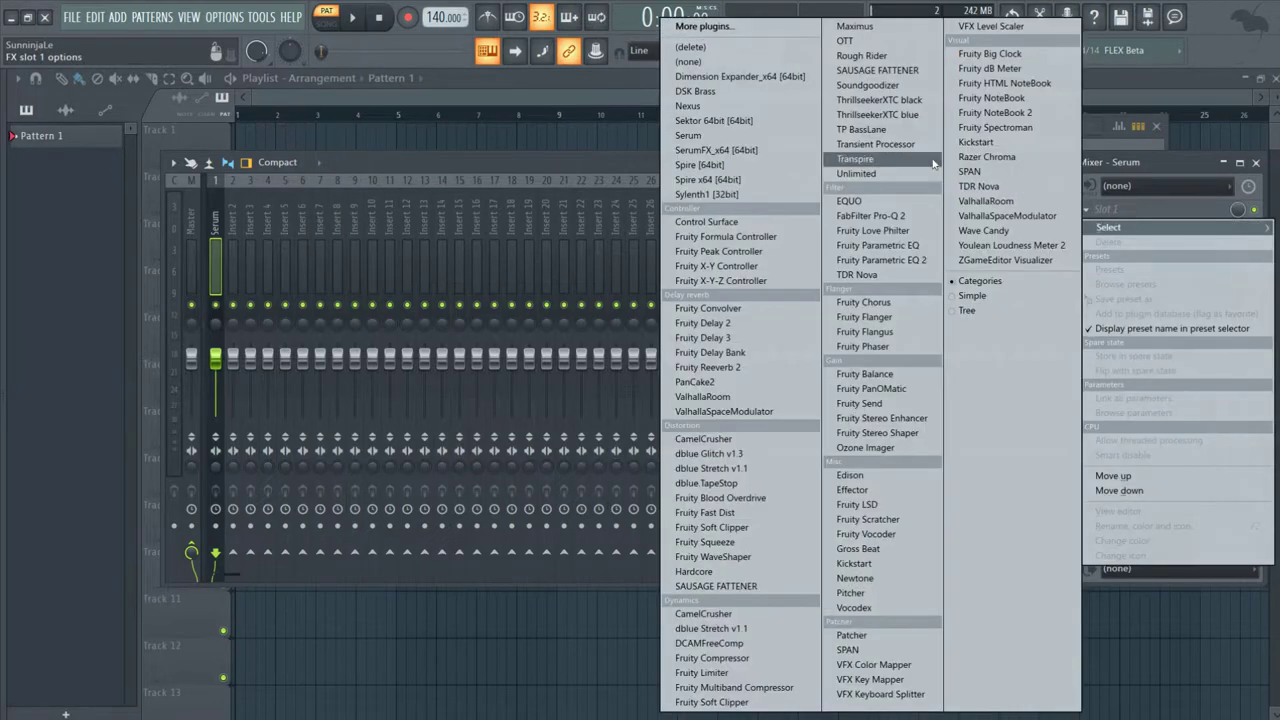
pyautogui.click(882, 138)
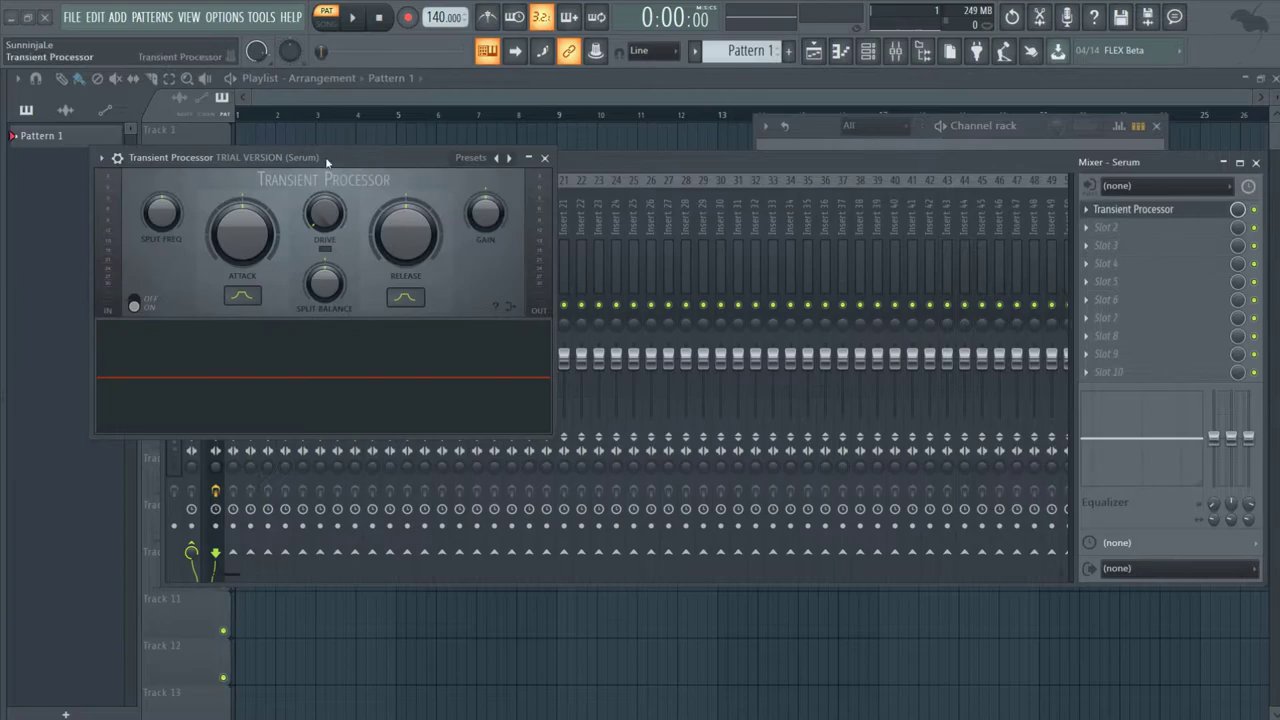
pyautogui.moveTo(335, 156); pyautogui.dragTo(653, 200)
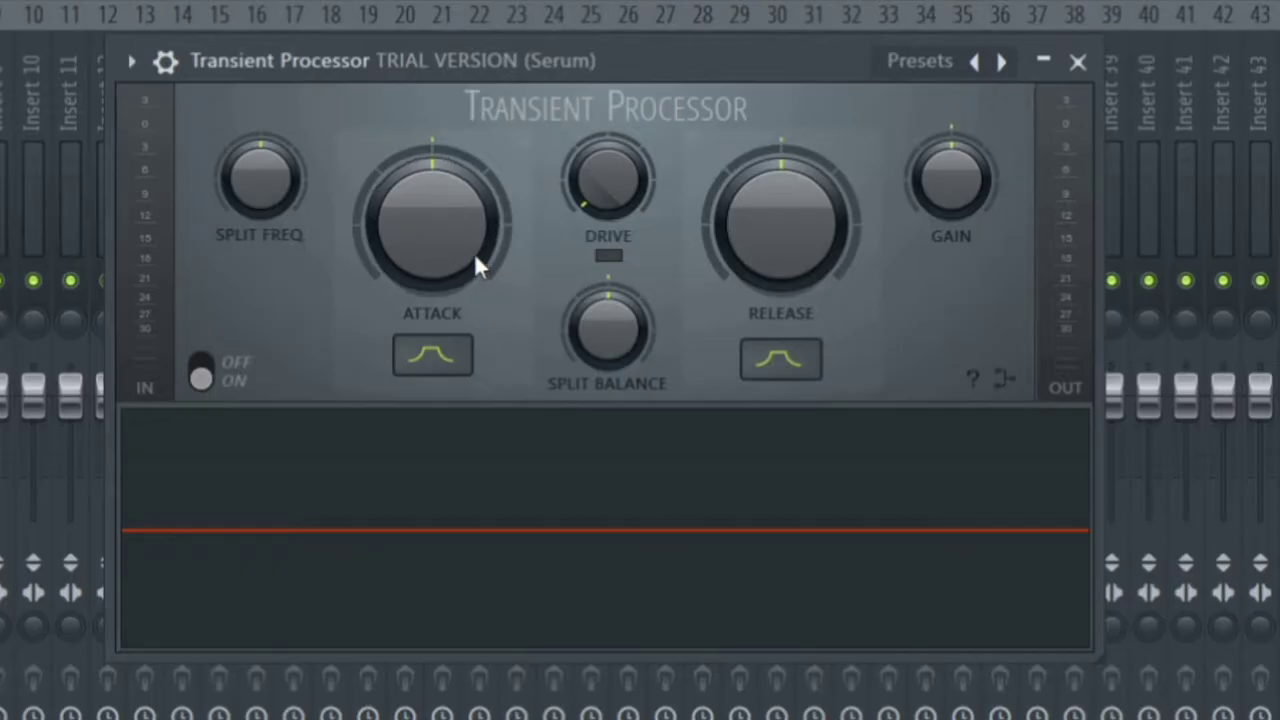
# Audition the kick with the Transient Processor's attack at maximum and at minimum.
pyautogui.moveTo(579, 292); pyautogui.dragTo(579, 215)
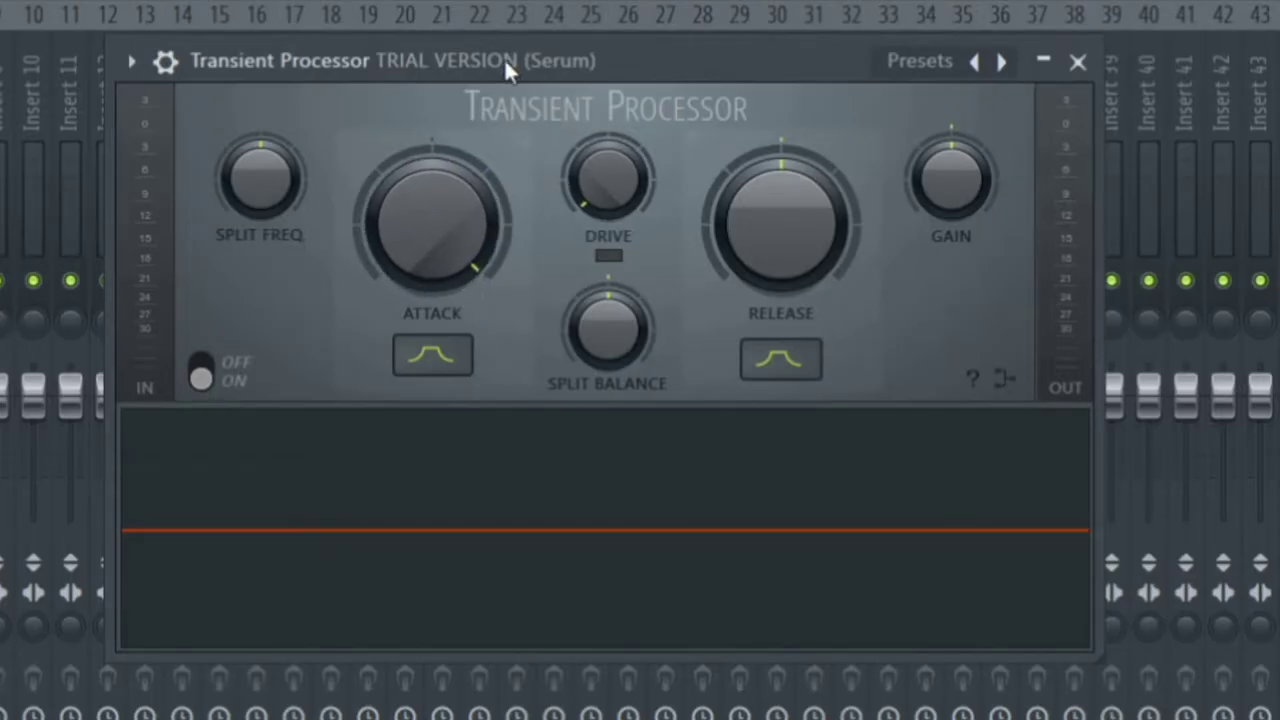
pyautogui.press('space')
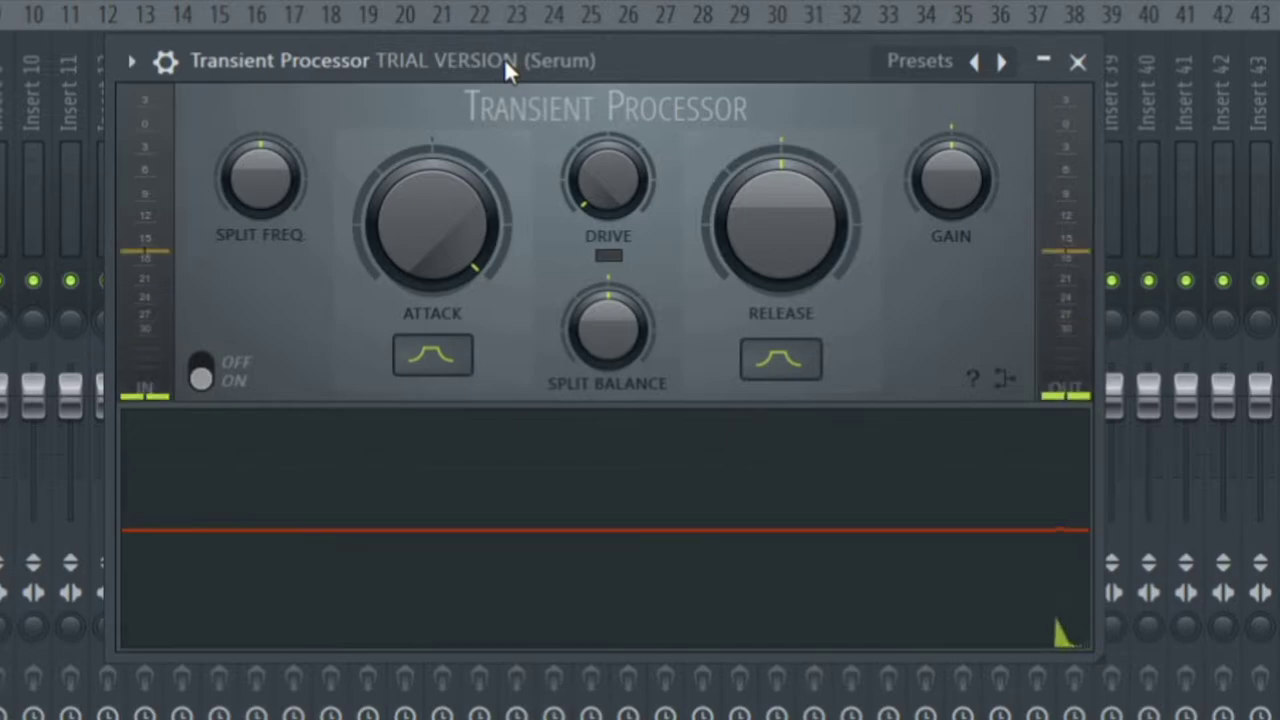
pyautogui.moveTo(492, 175); pyautogui.dragTo(492, 300)
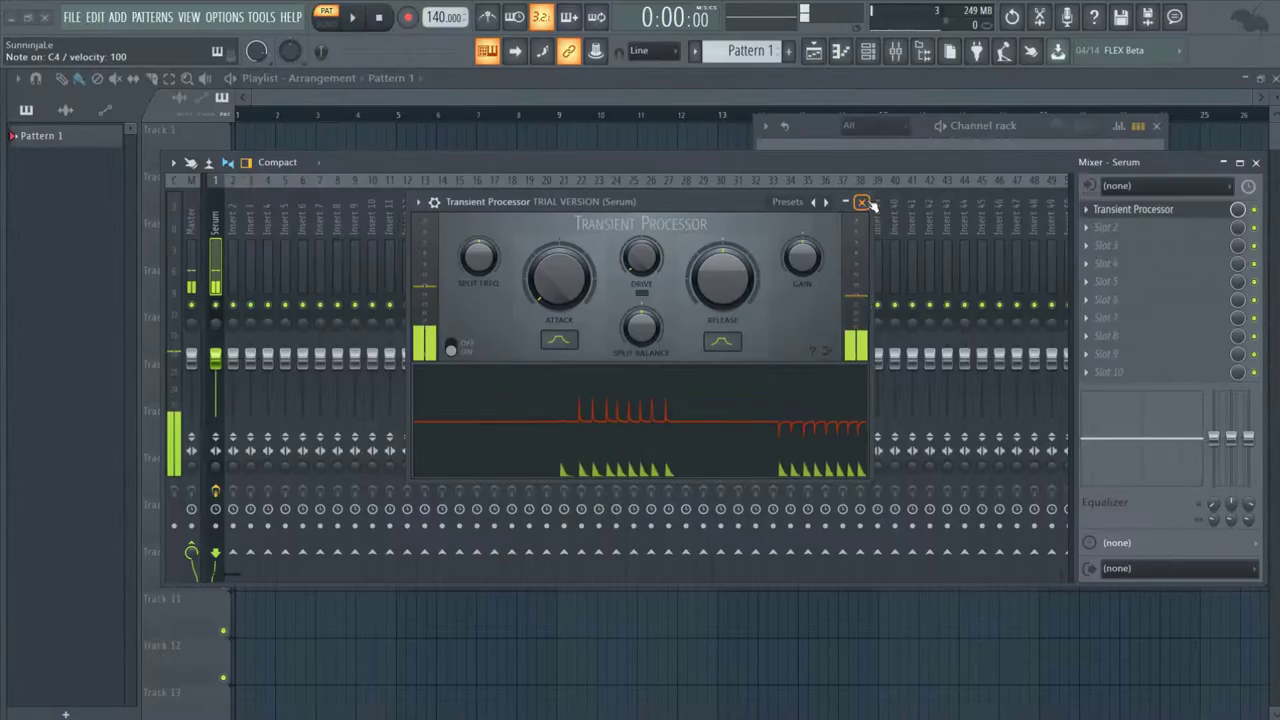
# Replace Transient Processor with the Rough Rider compressor in the Serum track's first effect slot.
pyautogui.click(1078, 62)
pyautogui.click(1087, 209)
pyautogui.moveTo(1112, 227)
pyautogui.click(868, 56)
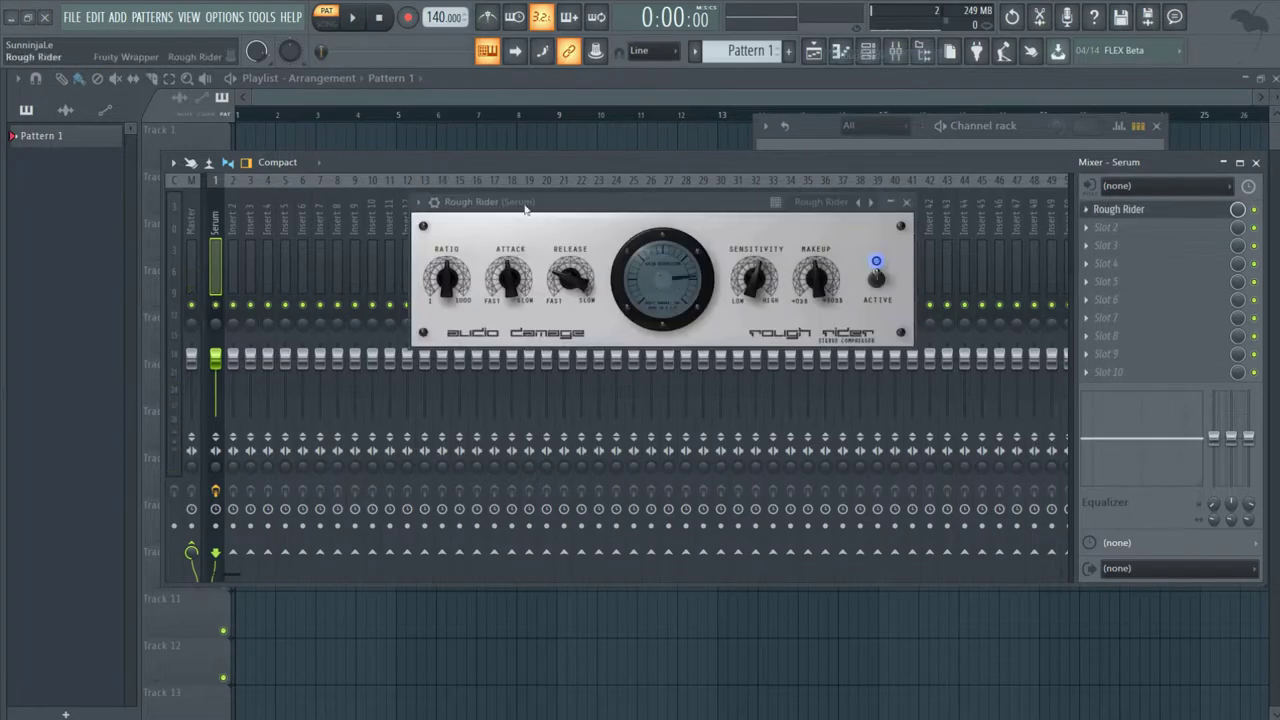
pyautogui.moveTo(642, 203); pyautogui.dragTo(605, 222)
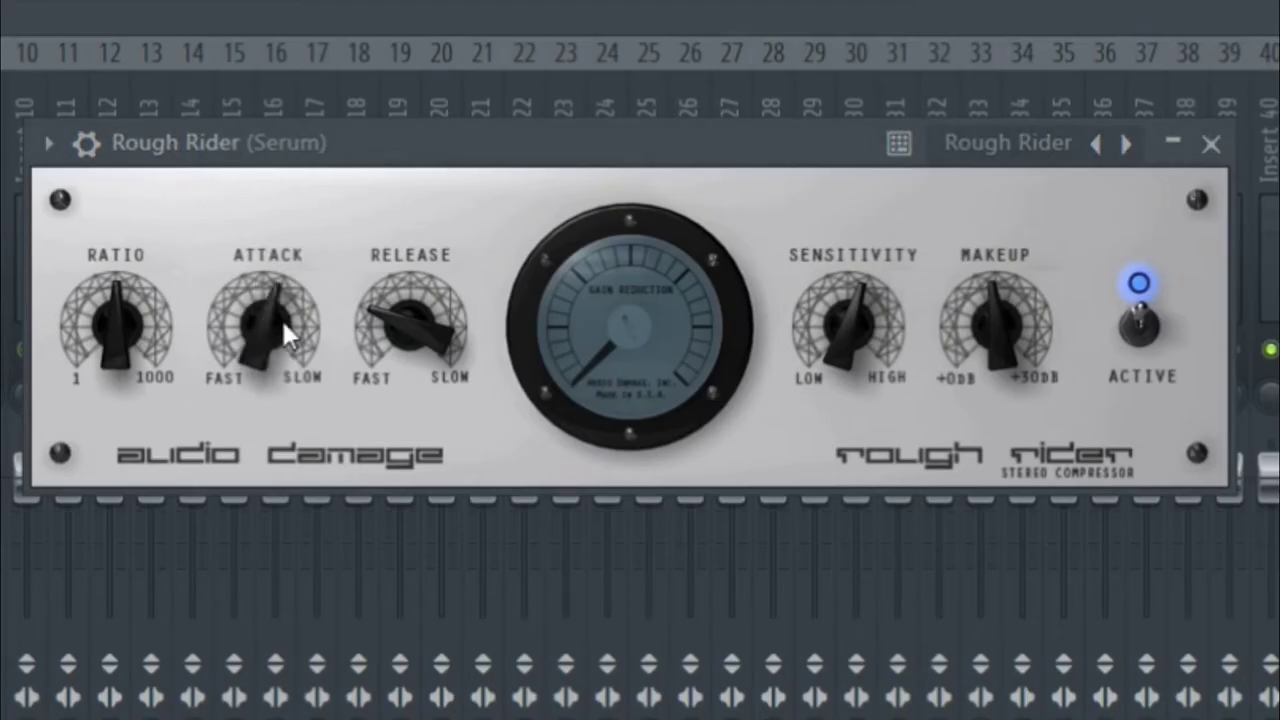
# Set Rough Rider's attack slower and its release faster while auditioning the kick.
pyautogui.moveTo(480, 292); pyautogui.dragTo(485, 289)
pyautogui.click(361, 137)
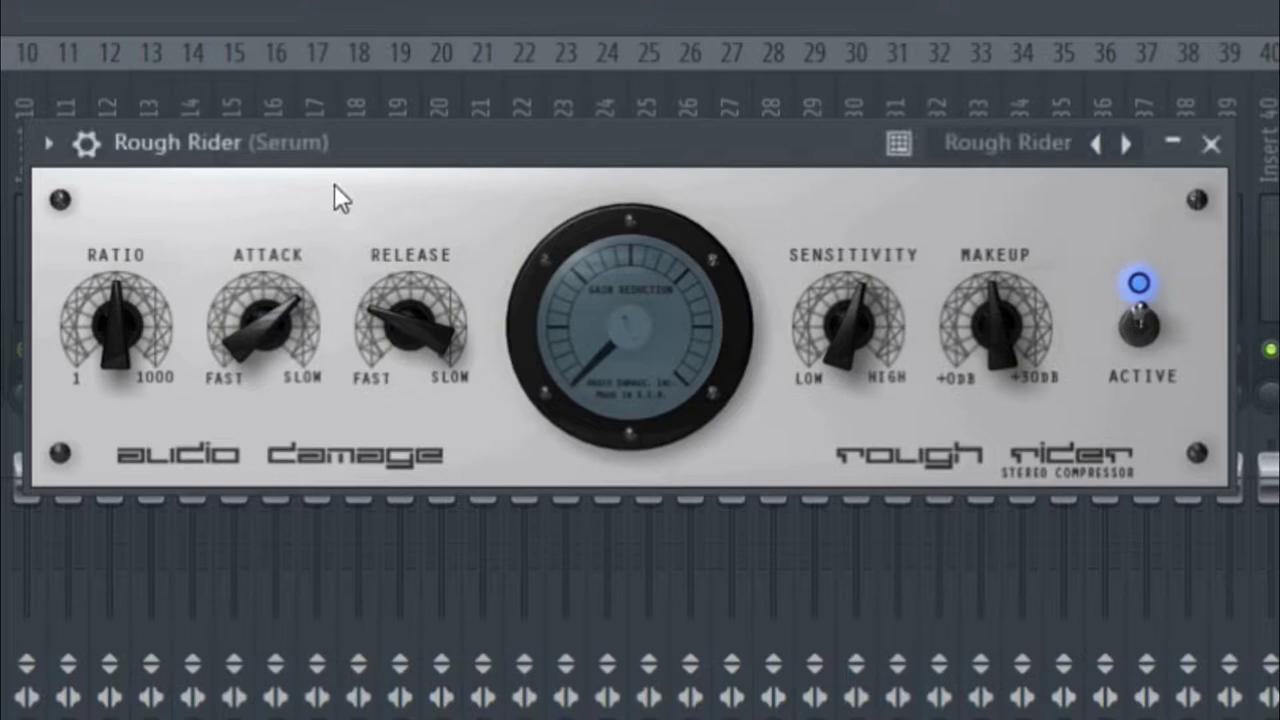
pyautogui.press('space')
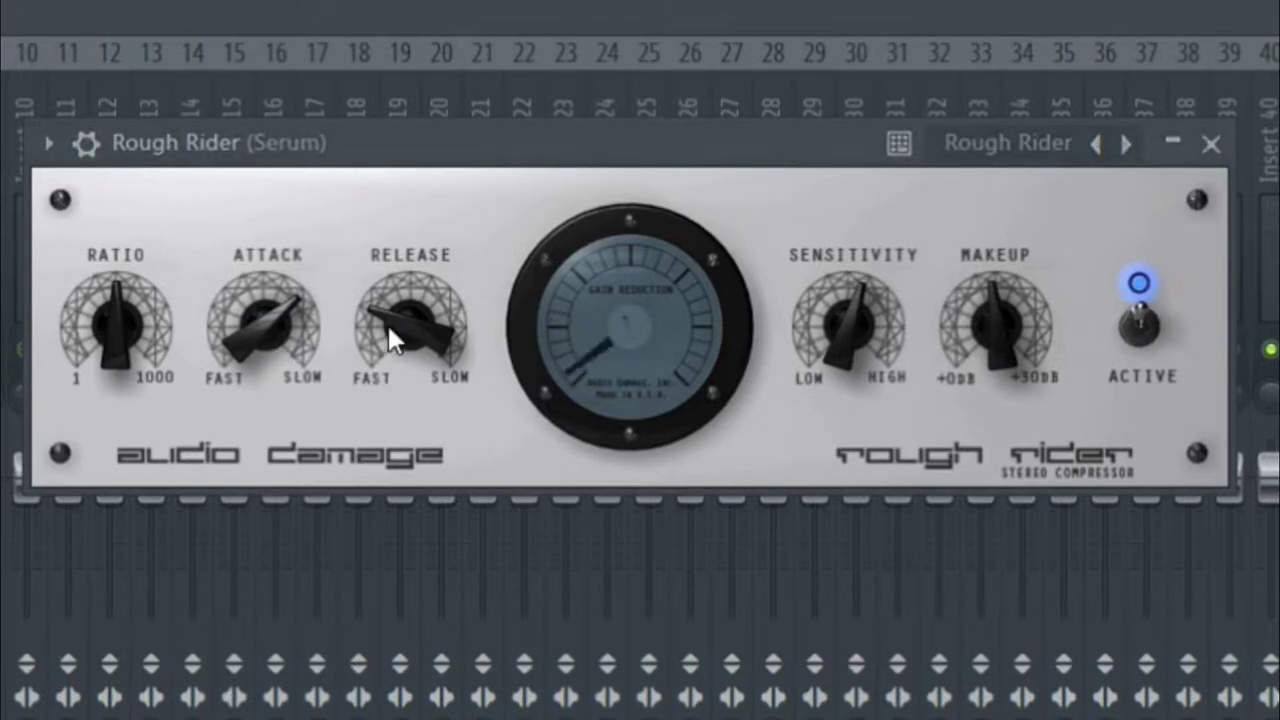
pyautogui.moveTo(387, 322); pyautogui.dragTo(391, 367)
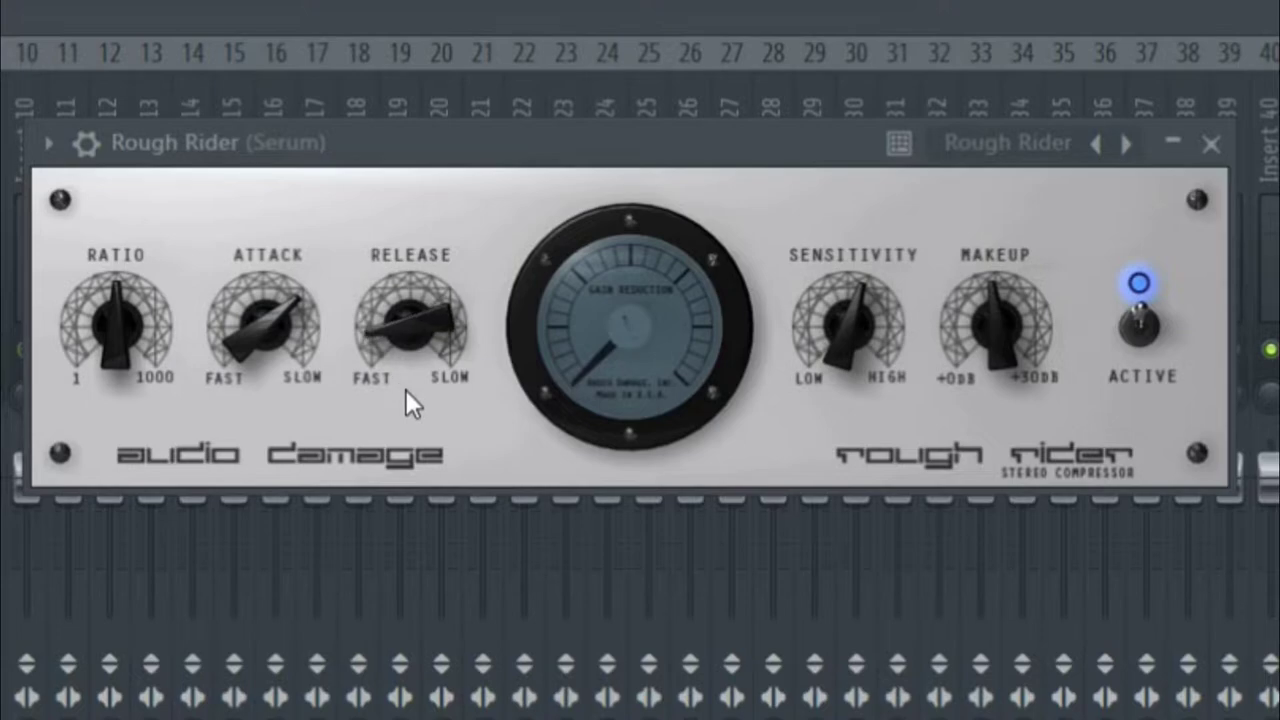
# Lower Rough Rider's ratio and sensitivity, raise its makeup gain, and close the compressor.
pyautogui.moveTo(405, 389); pyautogui.dragTo(405, 394)
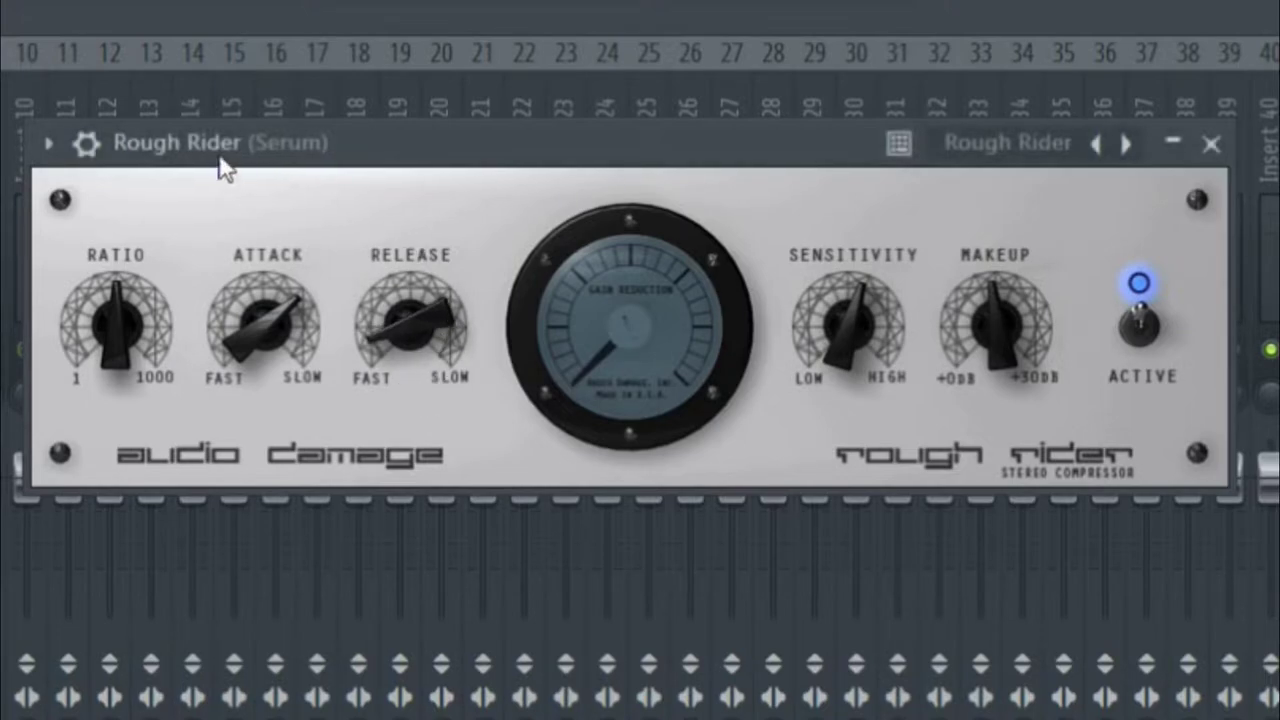
pyautogui.moveTo(111, 291); pyautogui.dragTo(113, 362)
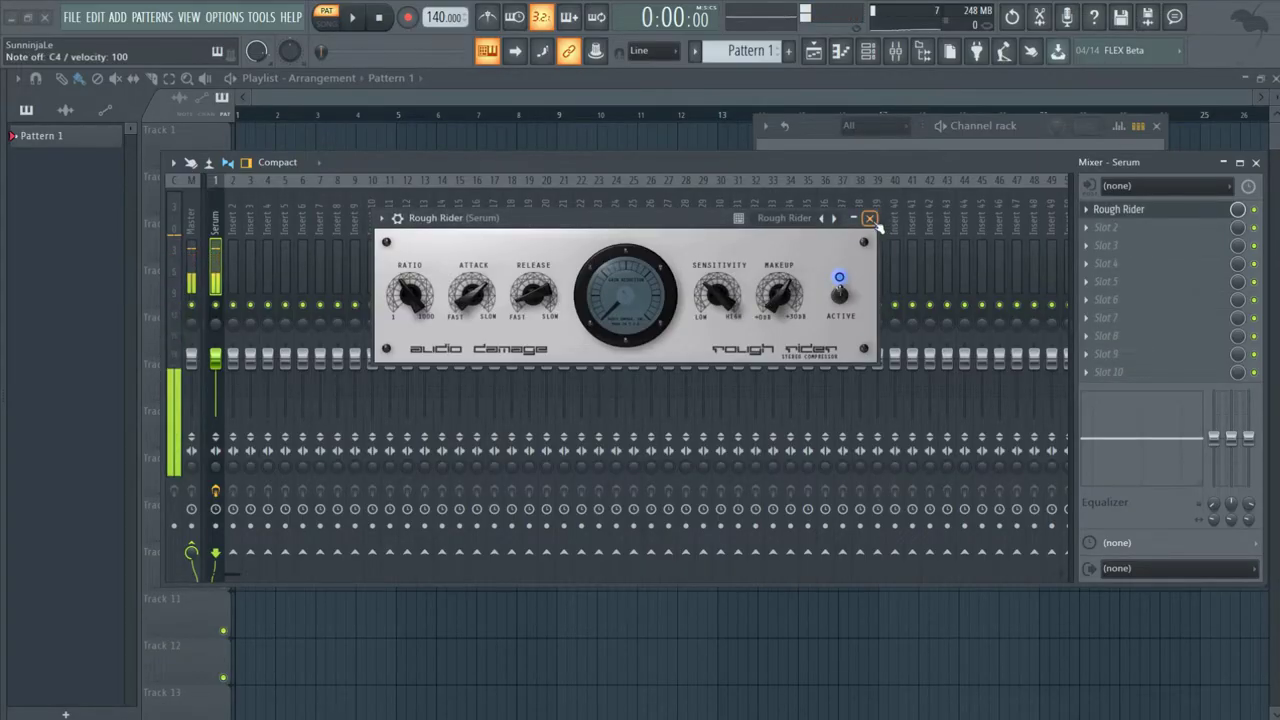
pyautogui.click(869, 218)
# Load Maximus into the Serum track's second effect slot and show its soloed low band in the bands view.
pyautogui.click(1152, 233)
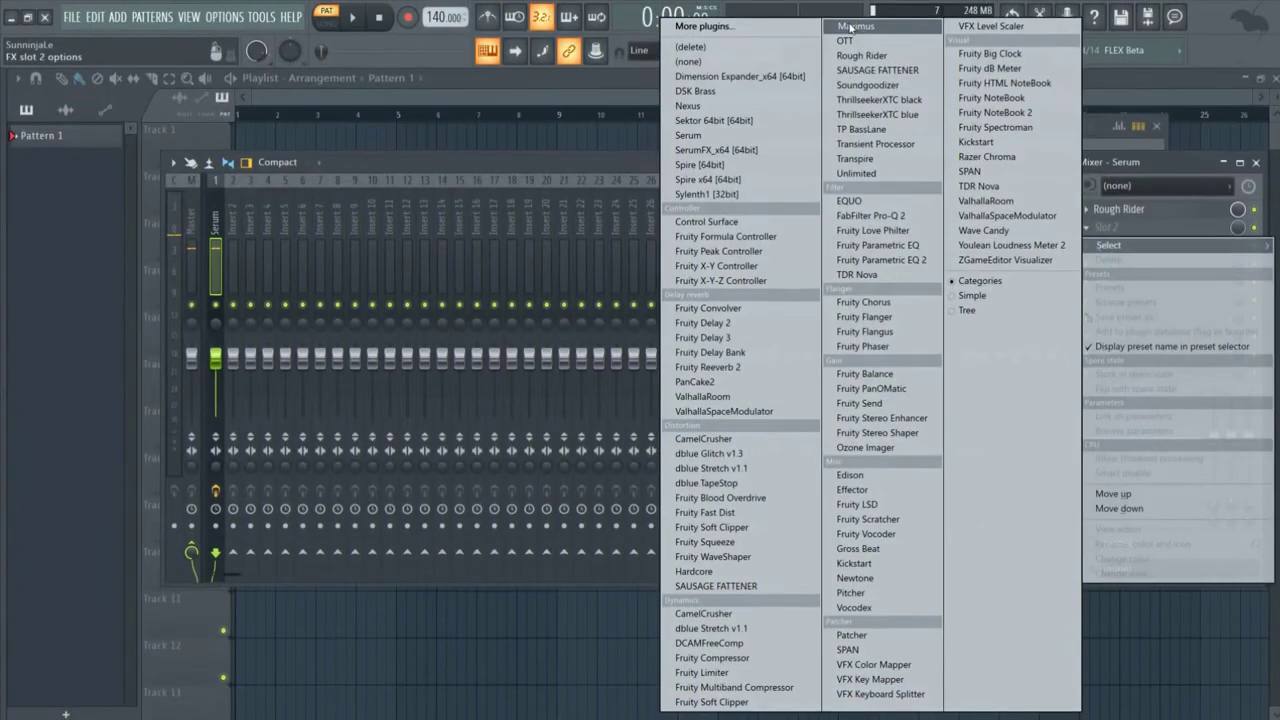
pyautogui.click(850, 27)
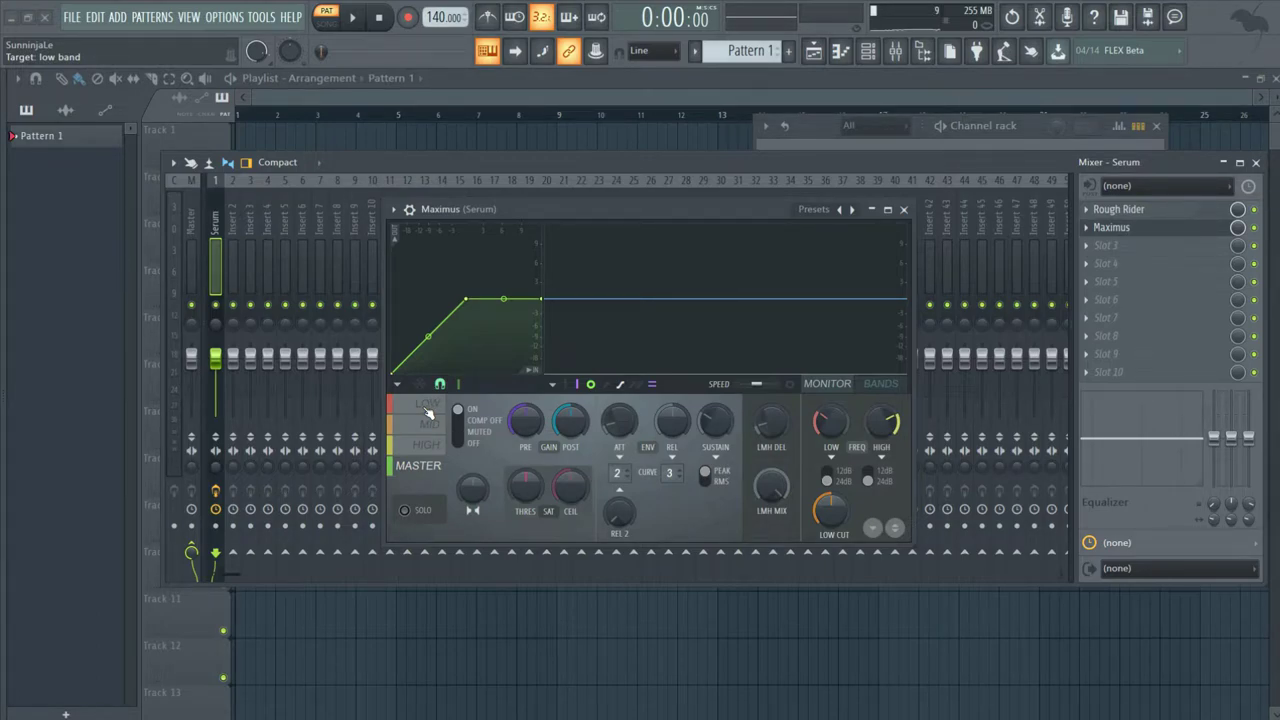
pyautogui.click(428, 412)
pyautogui.click(906, 392)
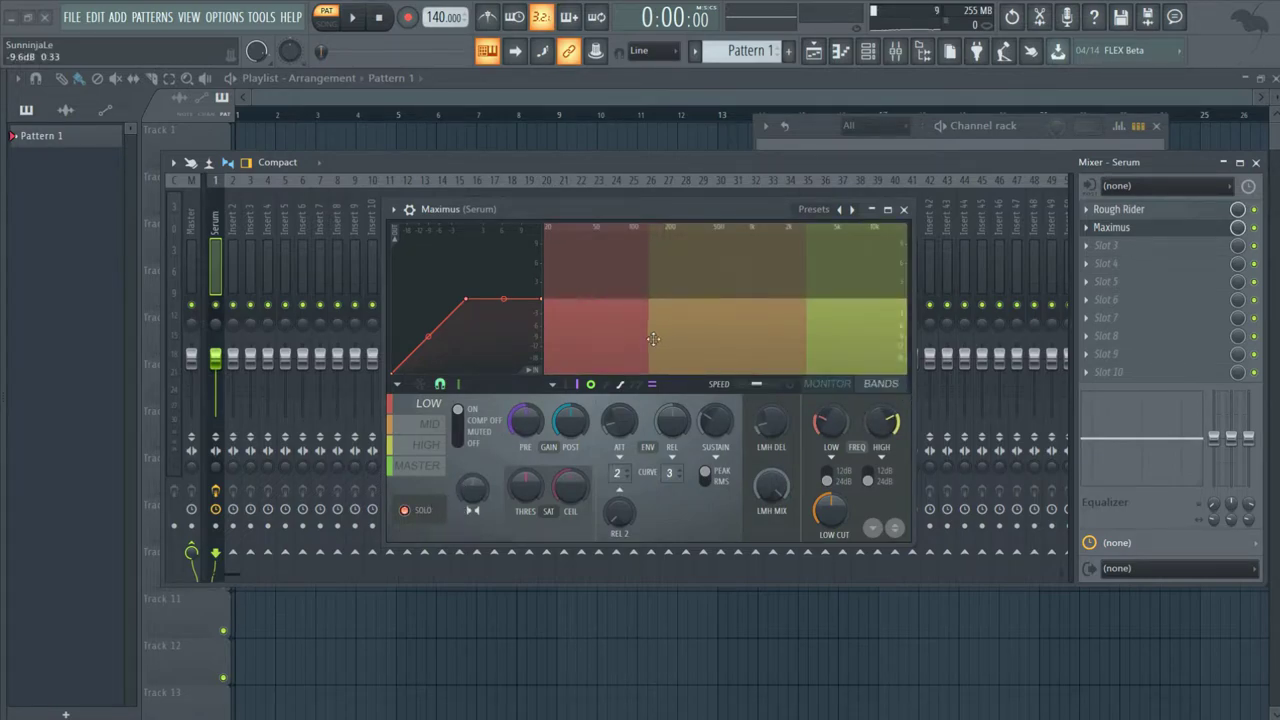
# Lower the Maximus low-band crossover slightly, boost the low band, and bend its compression curve while auditioning the kick.
pyautogui.press('z')
pyautogui.moveTo(653, 339); pyautogui.dragTo(641, 339)
pyautogui.press('z')
pyautogui.press('z')
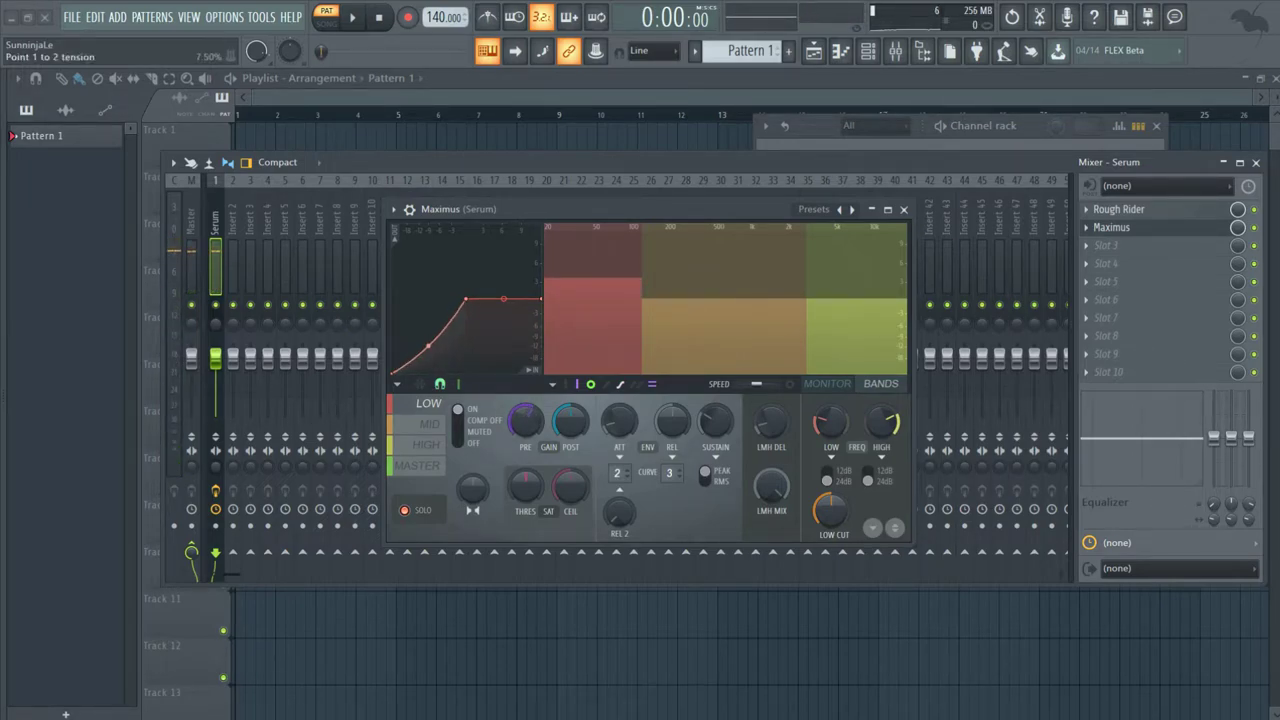
pyautogui.press('z')
# Boost the pre gain of the Maximus mid and high bands and reshape their compression curves while auditioning.
pyautogui.click(430, 424)
pyautogui.moveTo(525, 421)
pyautogui.mouseDown()
pyautogui.moveTo(525, 385)
pyautogui.moveTo(525, 428)
pyautogui.mouseUp()
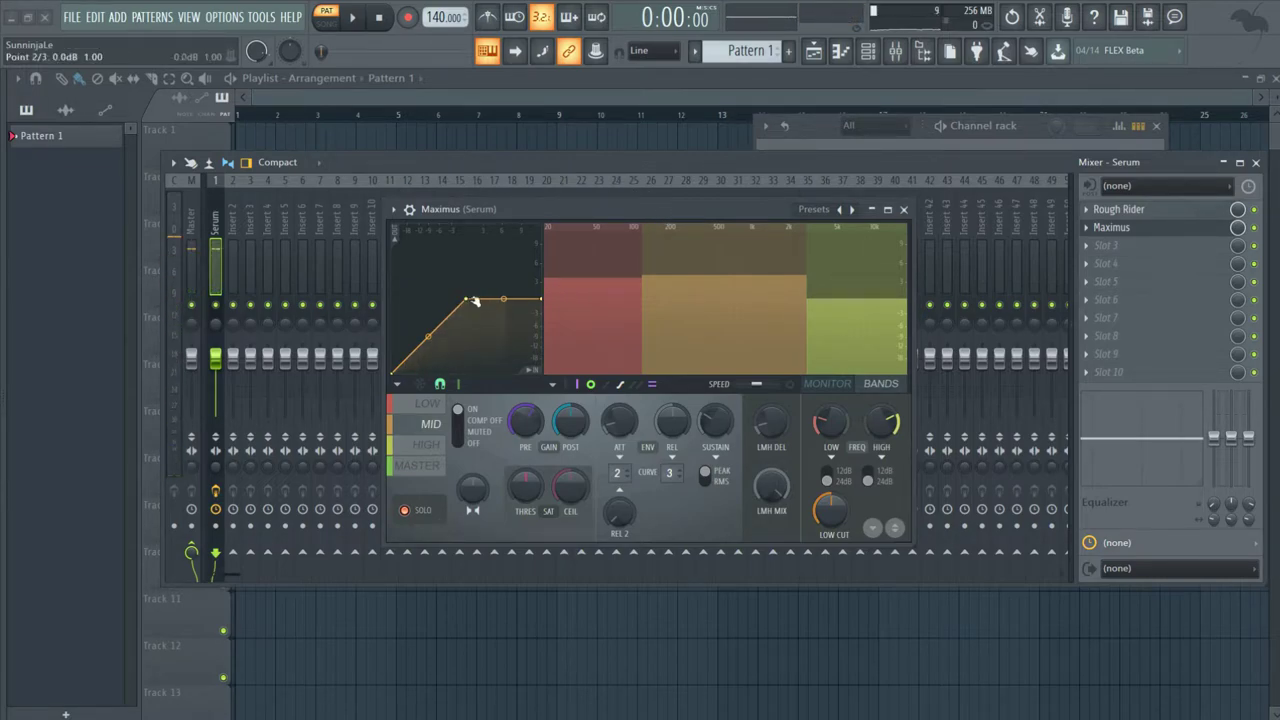
pyautogui.moveTo(474, 300); pyautogui.dragTo(448, 288)
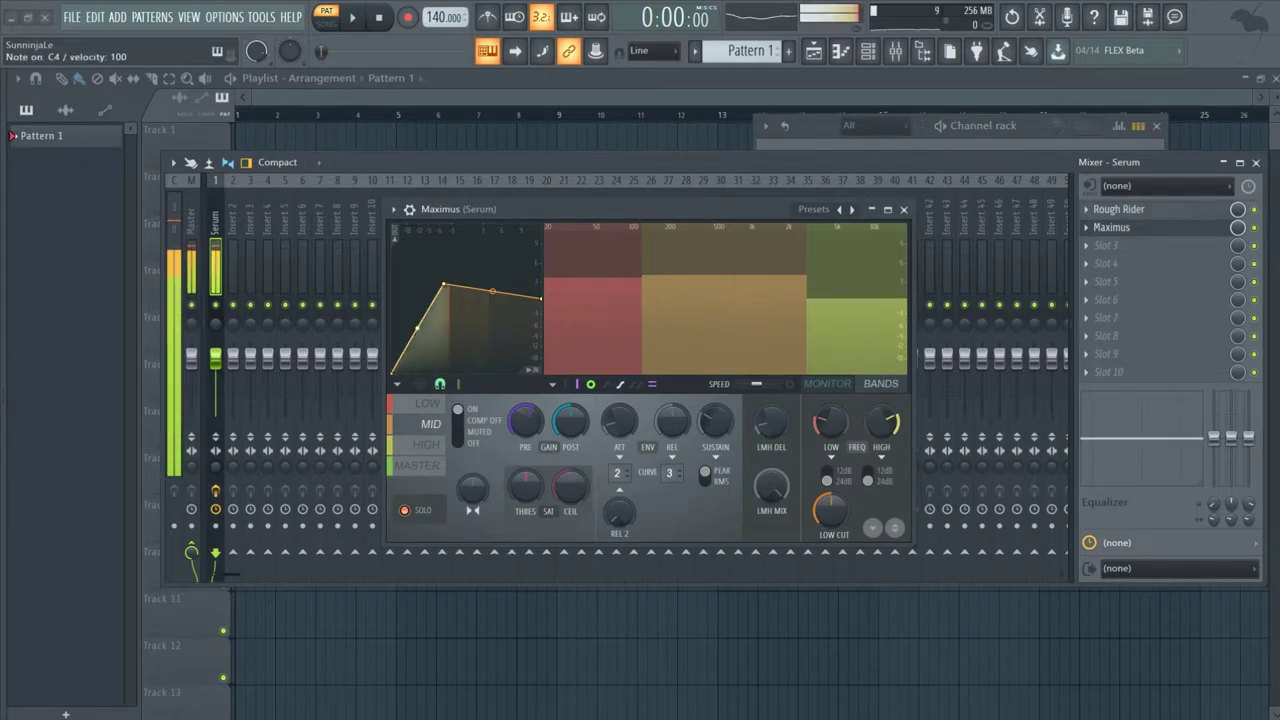
pyautogui.press('z')
pyautogui.moveTo(525, 420); pyautogui.dragTo(525, 390)
pyautogui.click(426, 444)
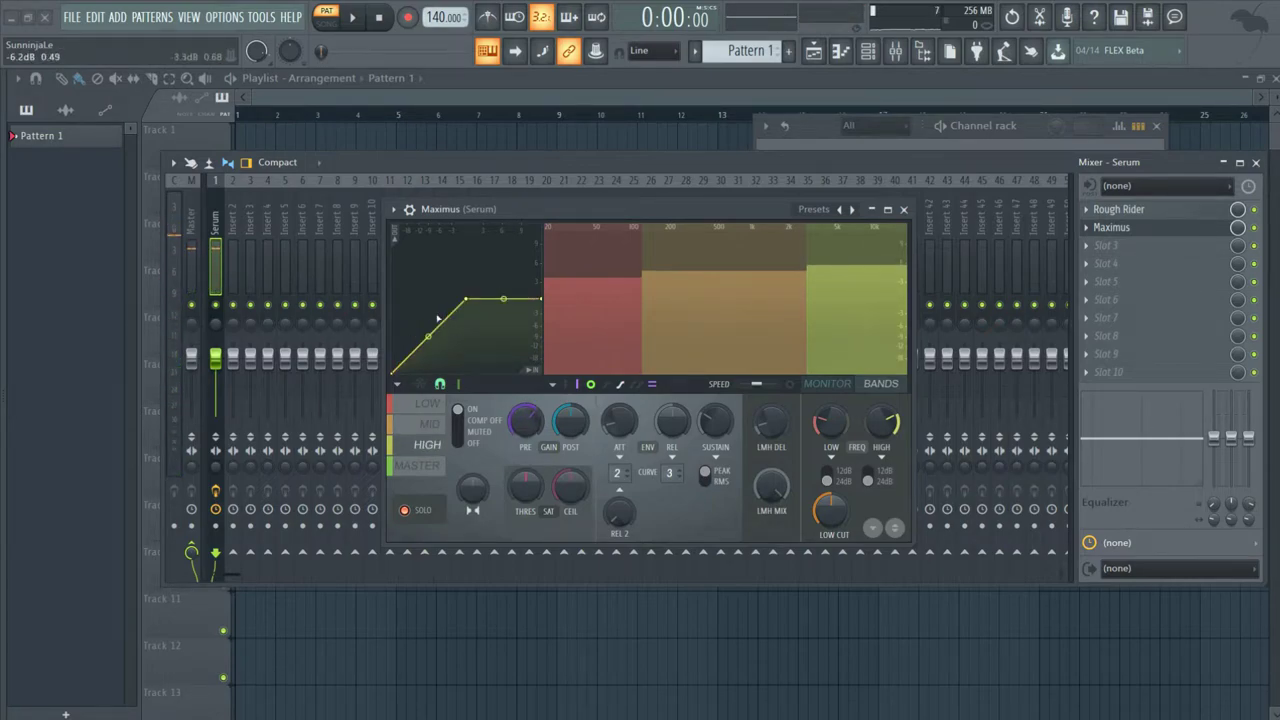
pyautogui.moveTo(467, 300); pyautogui.dragTo(447, 302)
# Turn off solo on the Maximus master band and reshape its curve with a lower knee and reduced end point while auditioning.
pyautogui.click(419, 468)
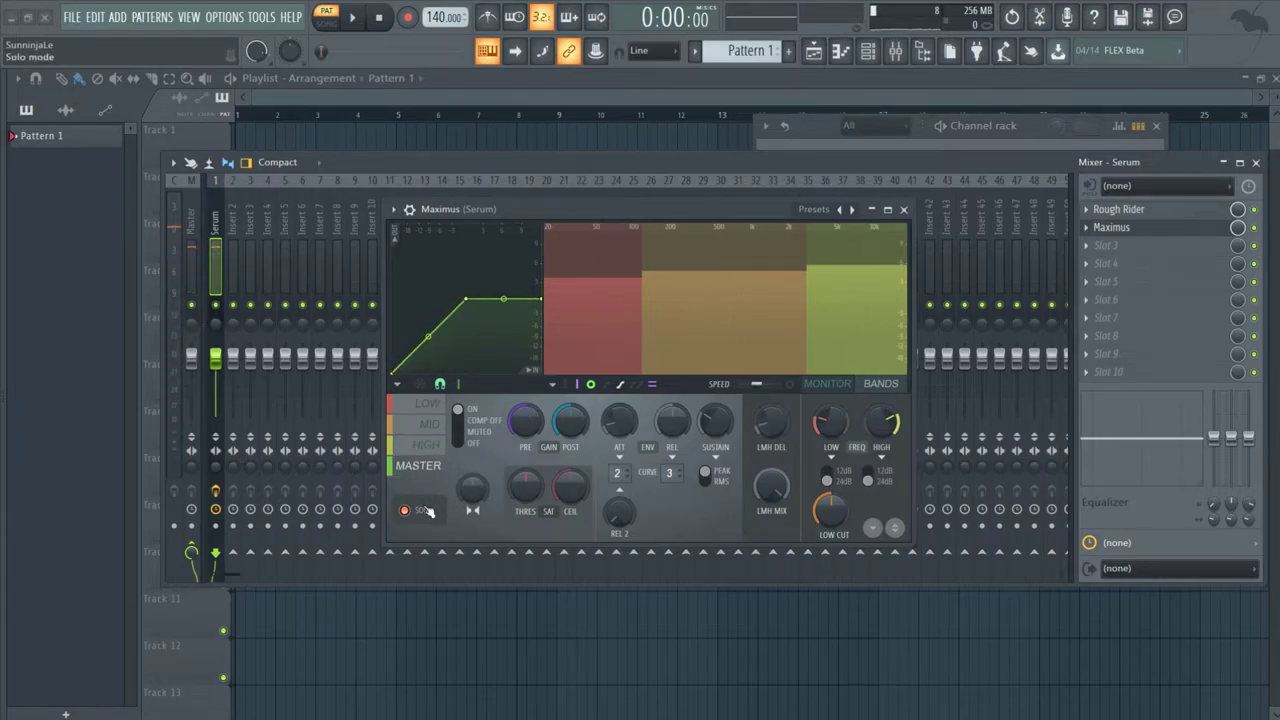
pyautogui.click(826, 384)
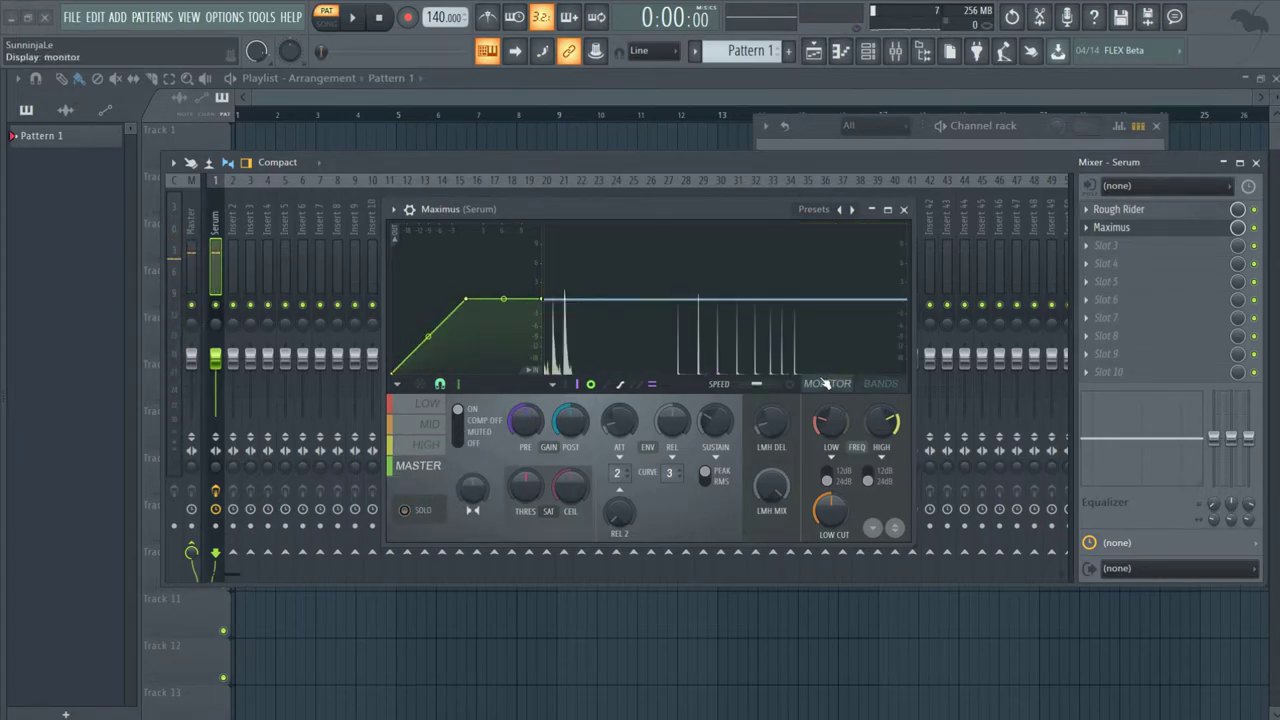
pyautogui.moveTo(540, 300); pyautogui.dragTo(540, 226)
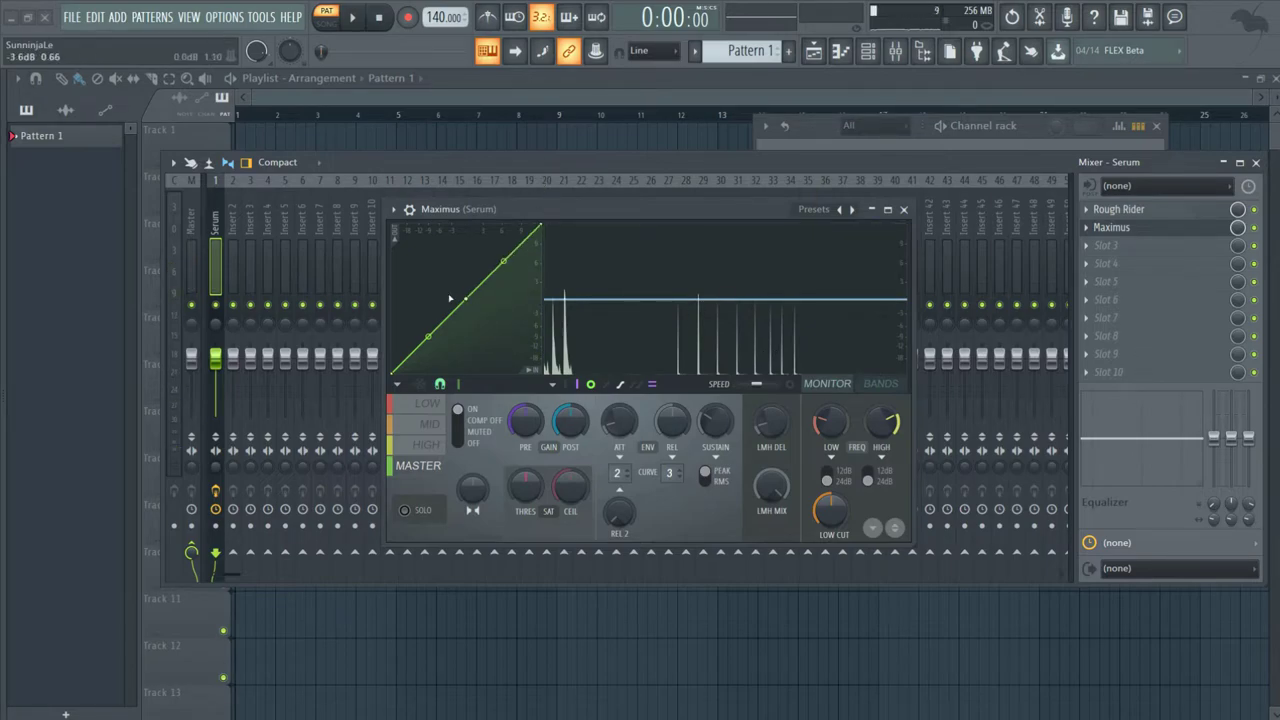
pyautogui.moveTo(470, 298); pyautogui.dragTo(438, 315)
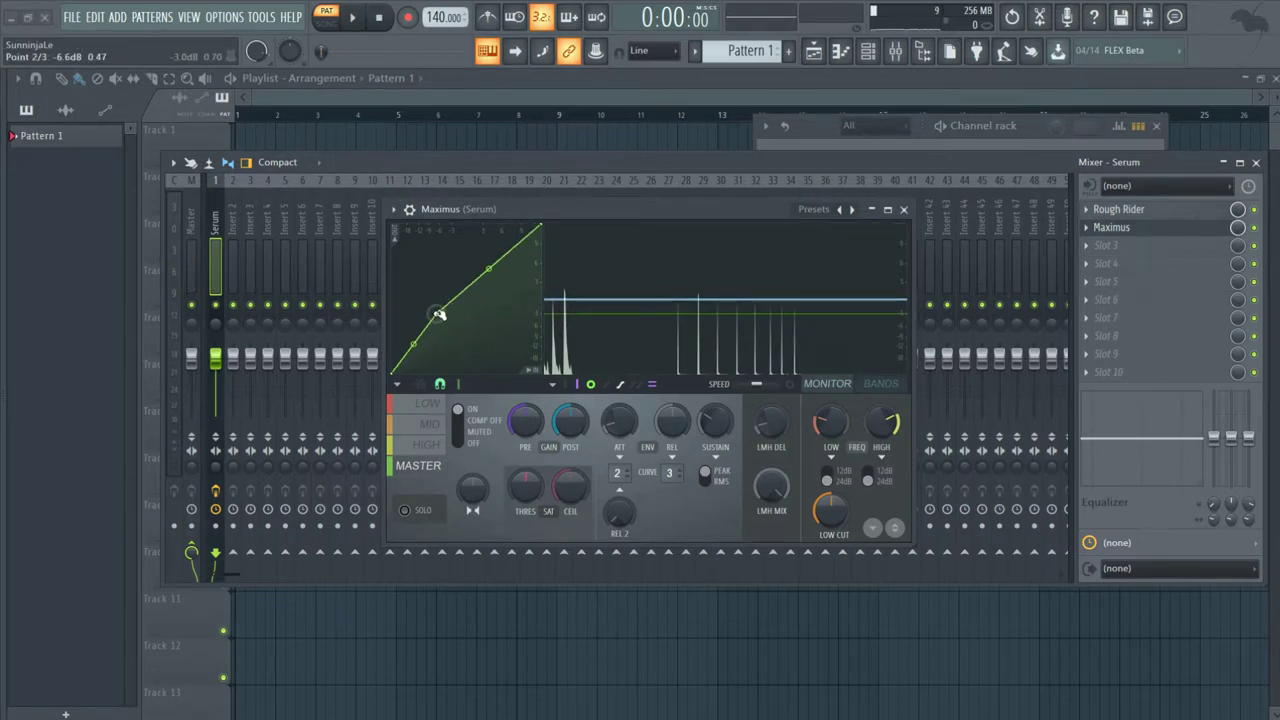
pyautogui.press('z')
pyautogui.press('z')
pyautogui.press('z')
pyautogui.press('z')
pyautogui.press('z')
pyautogui.press('z')
pyautogui.press('z')
pyautogui.press('z')
pyautogui.press('z')
pyautogui.press('z')
pyautogui.press('z')
pyautogui.moveTo(541, 226); pyautogui.dragTo(535, 284)
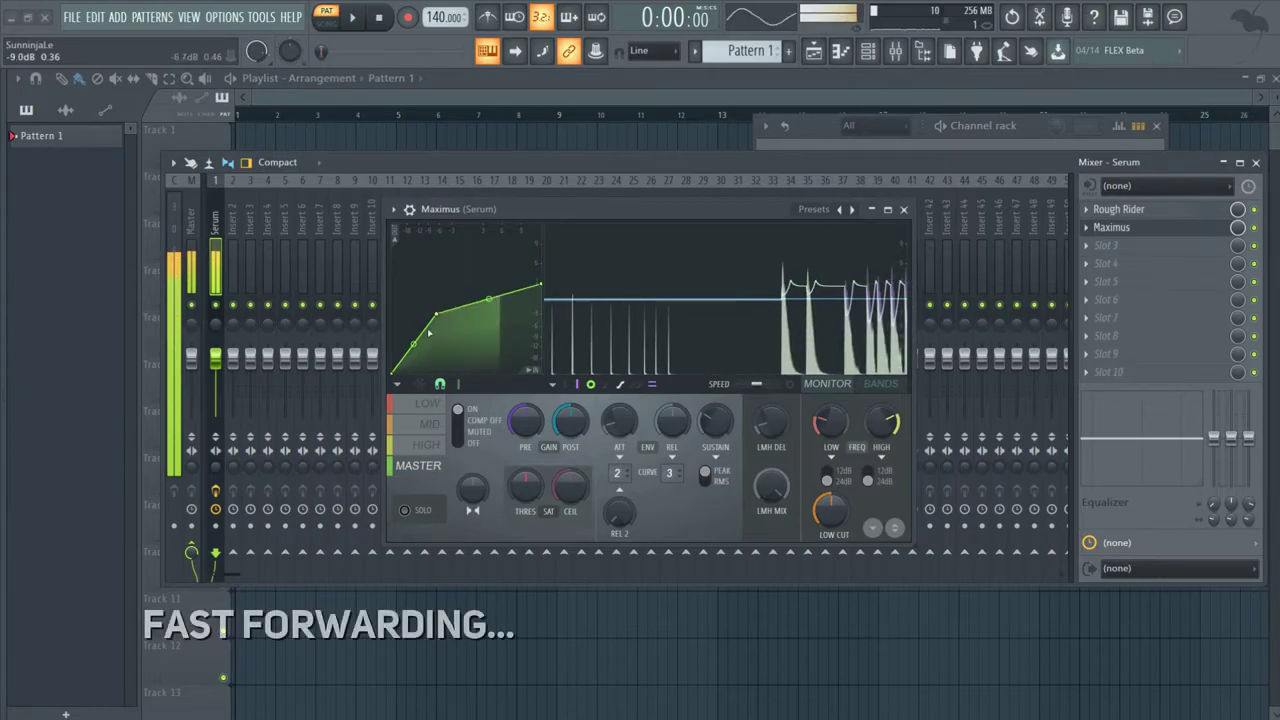
# Fine-tune the tension of the master band's curve segments and raise its post gain while auditioning the kick.
pyautogui.moveTo(413, 344); pyautogui.dragTo(413, 342)
pyautogui.press('z')
pyautogui.press('z')
pyautogui.press('z')
pyautogui.press('z')
pyautogui.press('z')
pyautogui.press('z')
pyautogui.press('z')
pyautogui.press('z')
pyautogui.moveTo(489, 298); pyautogui.dragTo(489, 296)
pyautogui.moveTo(570, 420); pyautogui.dragTo(570, 375)
pyautogui.press('z')
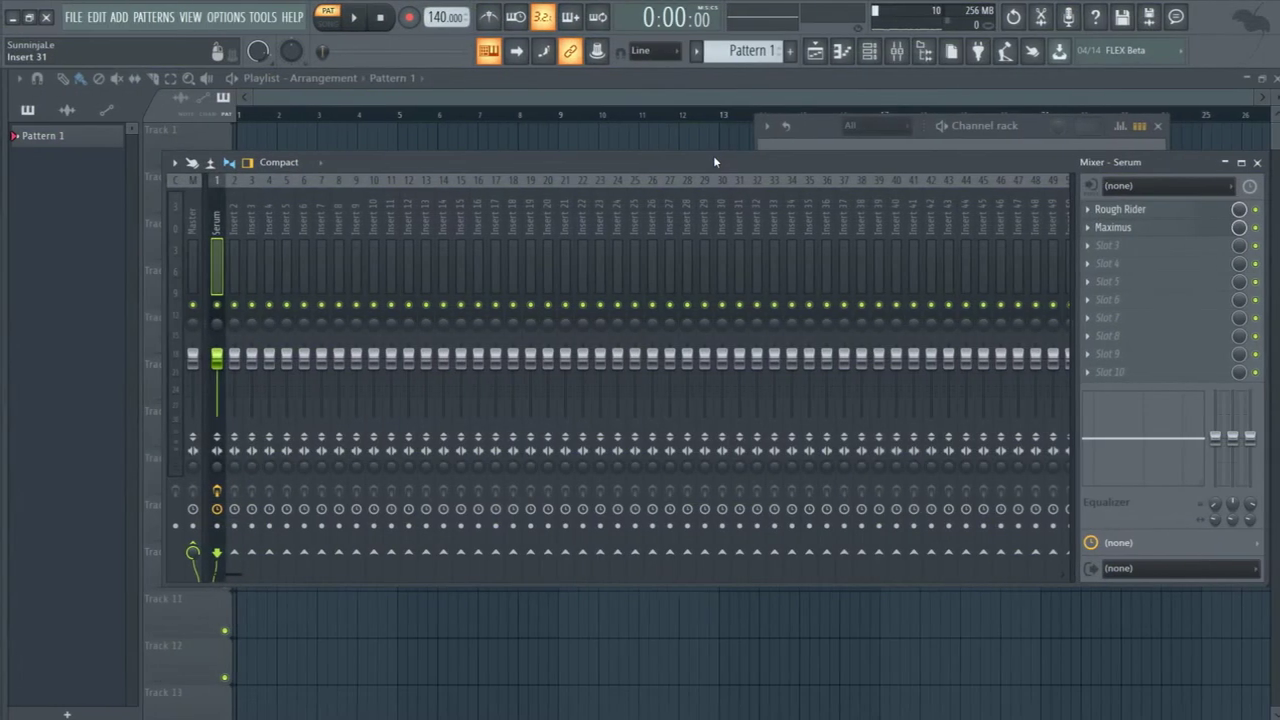
# Place the KSHMR Punchy Kick 07 (D#) sample from the Punchy Kicks folder at the start of playlist Track 1.
pyautogui.click(590, 145)
pyautogui.moveTo(6, 397)
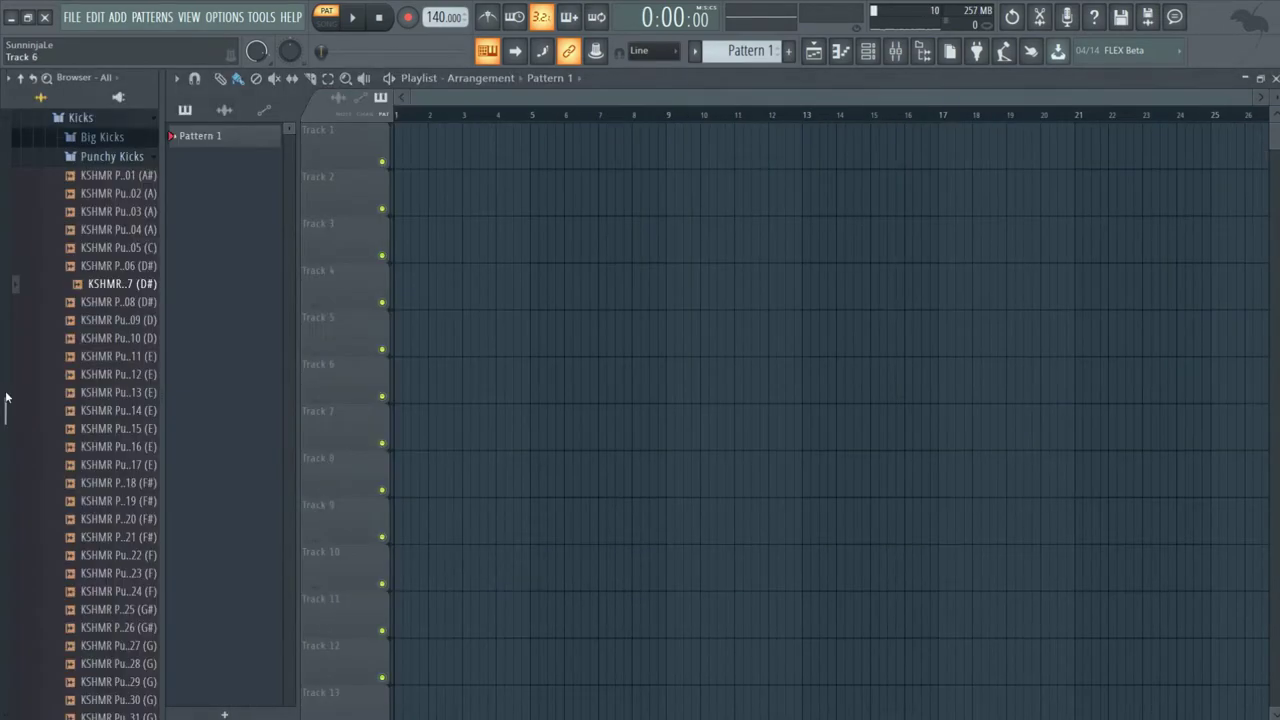
pyautogui.moveTo(122, 283); pyautogui.dragTo(238, 160)
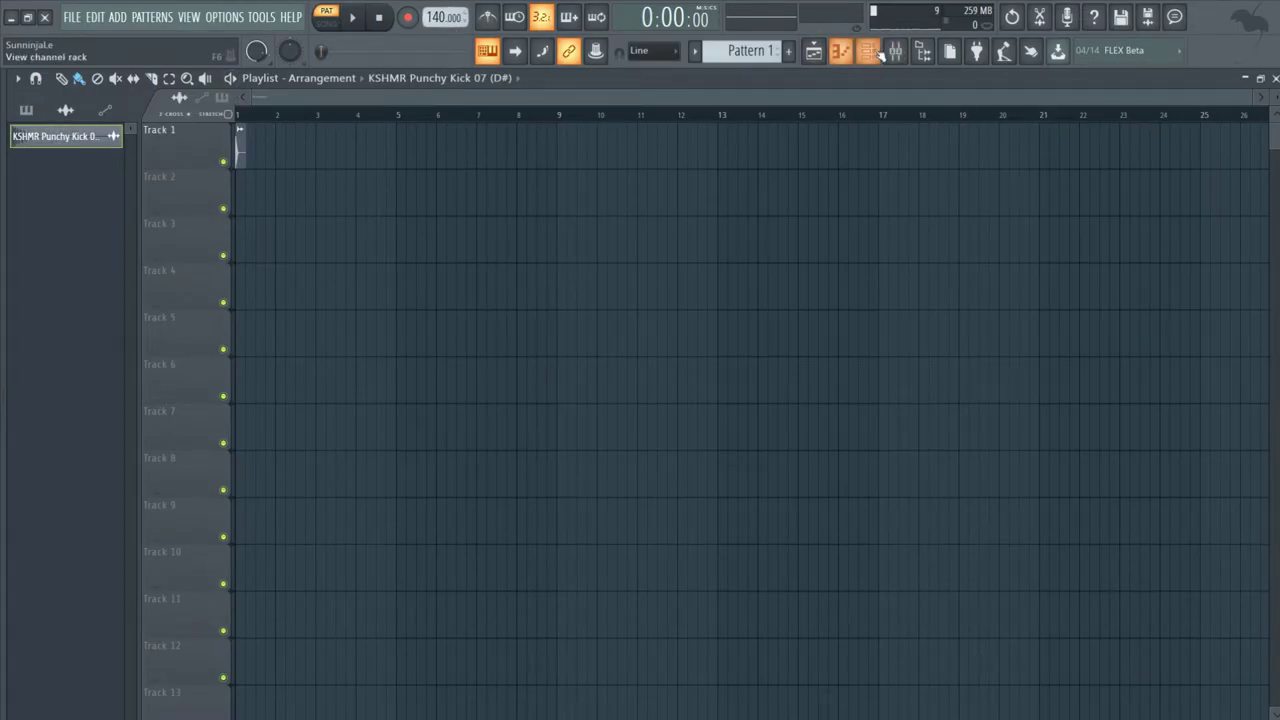
# Load FabFilter Pro-Q 2 into the Master track's first effect slot.
pyautogui.click(896, 52)
pyautogui.click(1182, 210)
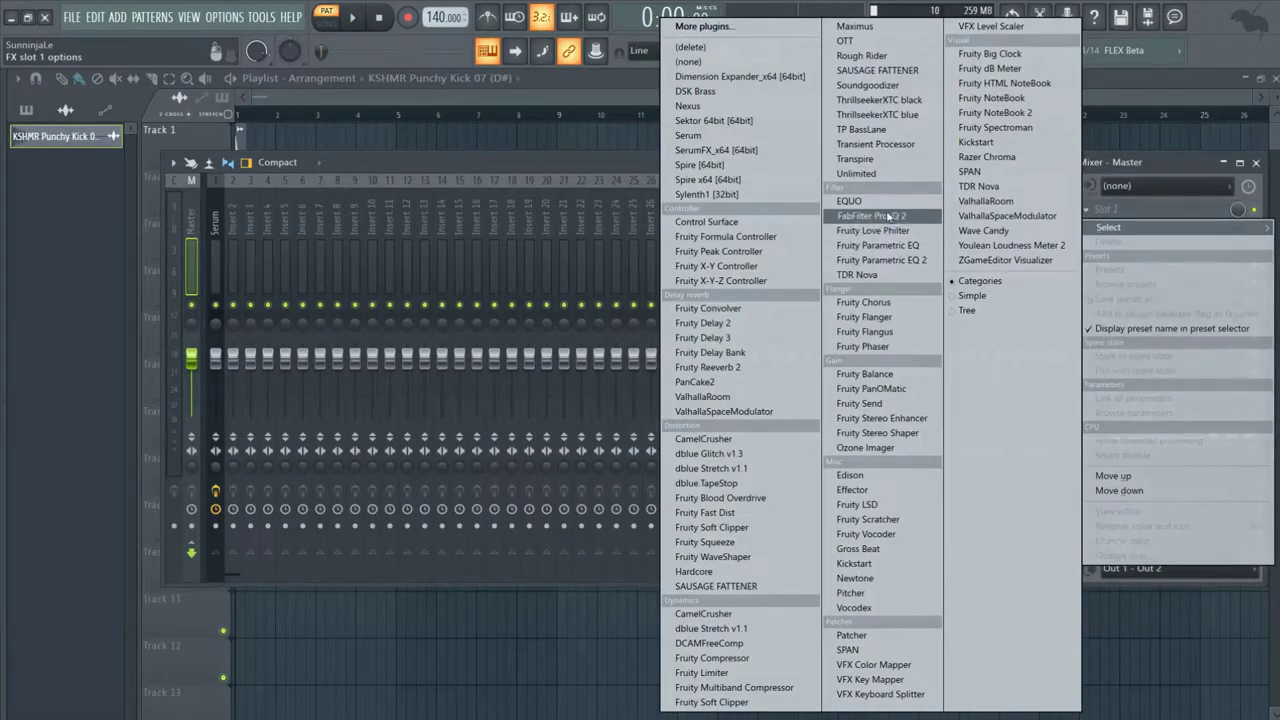
pyautogui.click(888, 216)
pyautogui.moveTo(272, 116); pyautogui.dragTo(530, 152)
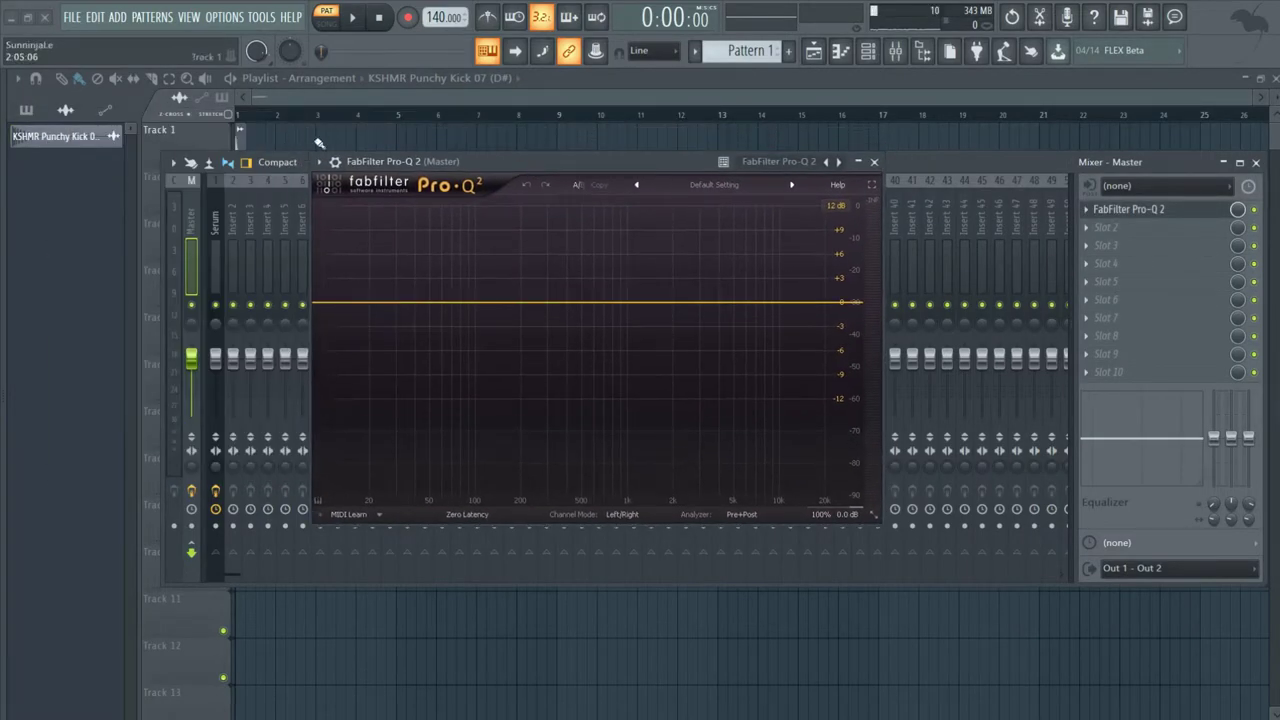
# Play the reference kick in song mode and examine its frequency spectrum in Pro-Q 2.
pyautogui.click(326, 16)
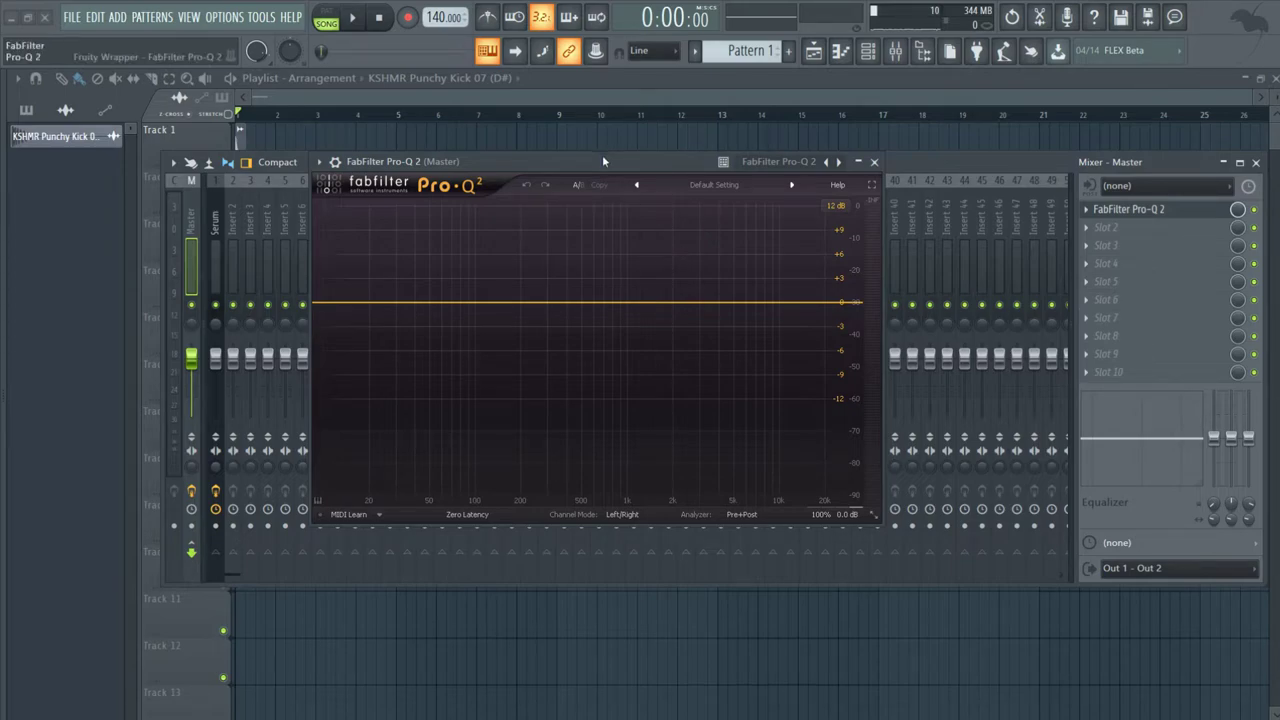
pyautogui.press('space')
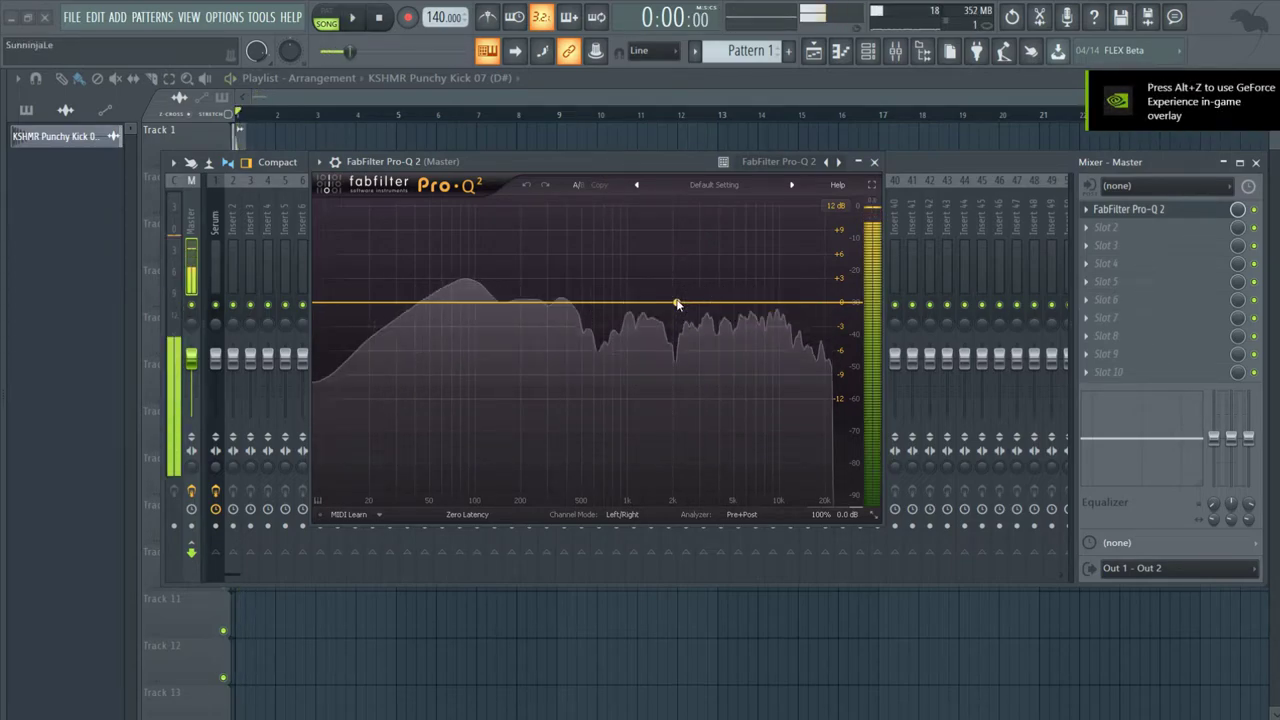
pyautogui.press('space')
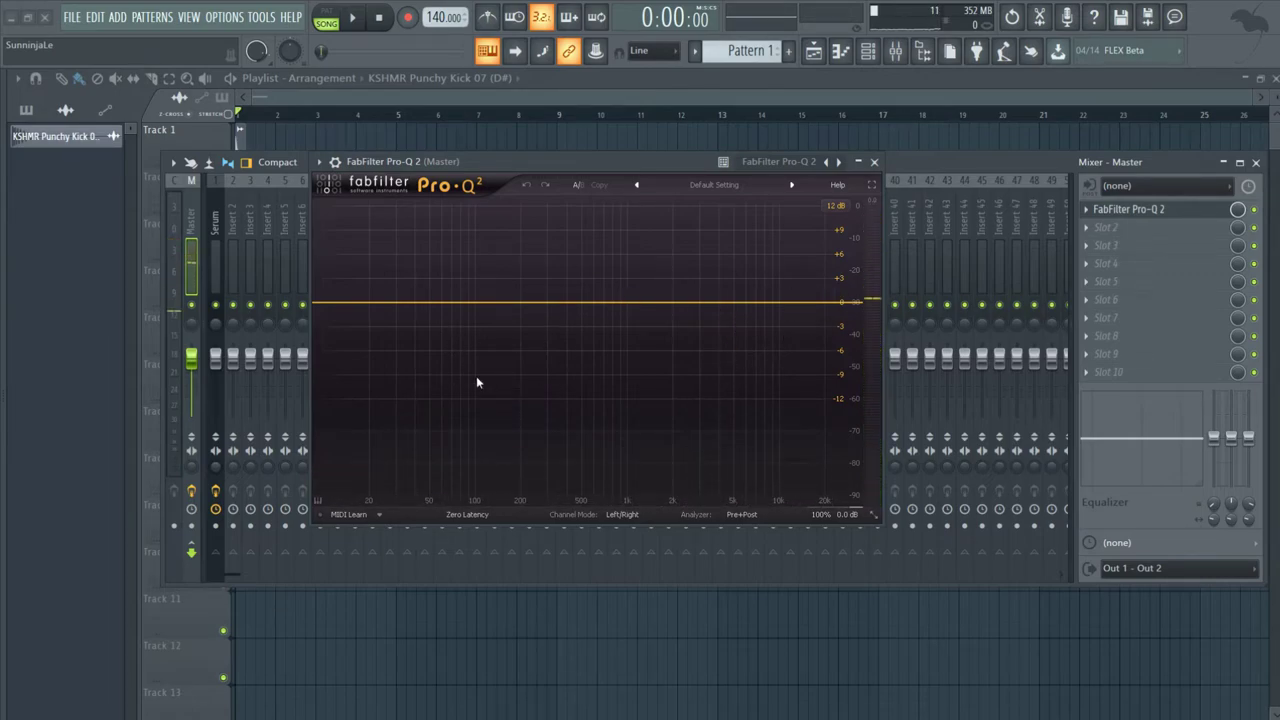
# Close the Master equalizer and load FabFilter Pro-Q 2 into the Serum track's third effect slot.
pyautogui.click(874, 161)
pyautogui.click(216, 255)
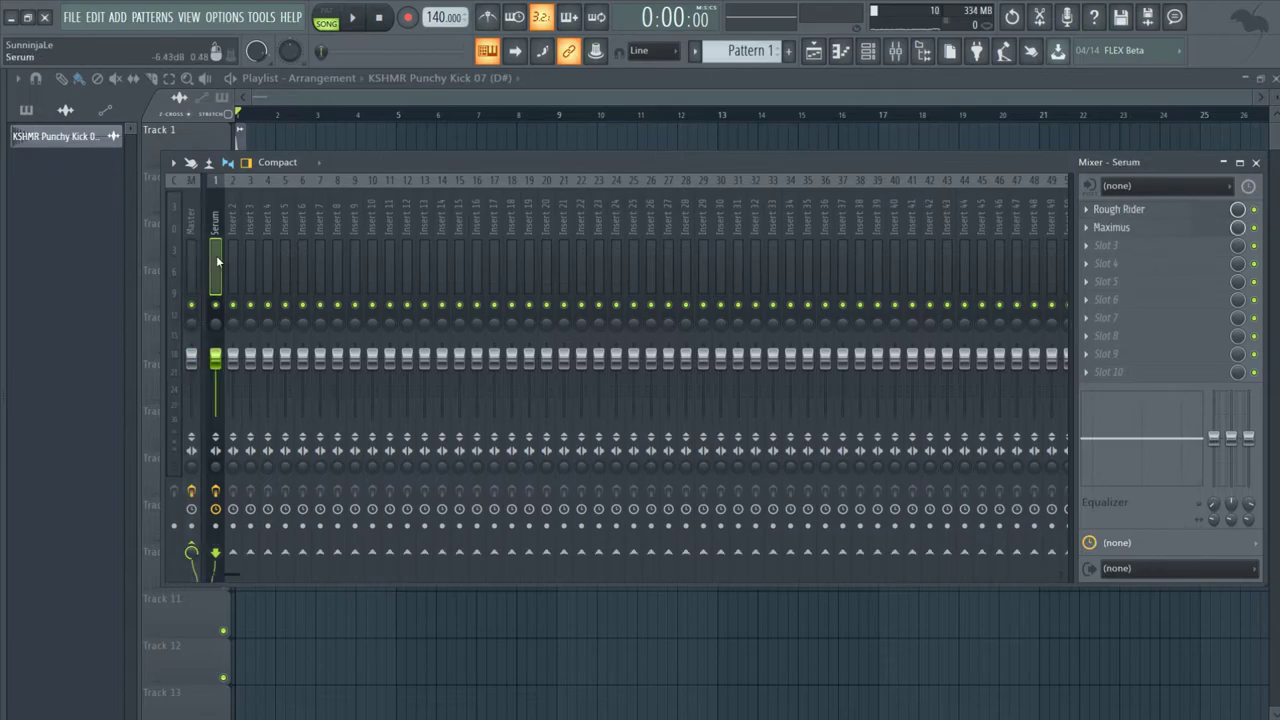
pyautogui.click(1151, 250)
pyautogui.click(880, 216)
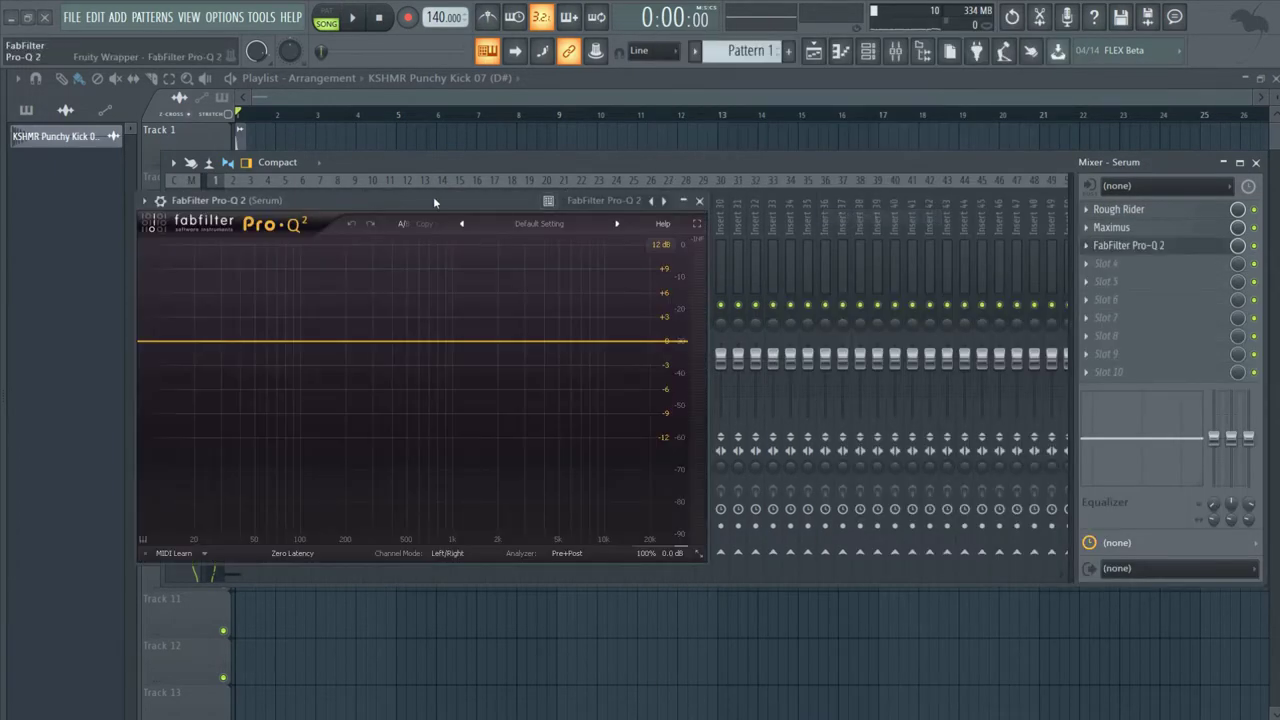
# Draw a one-beat C4 note at the start of bar 1 in Serum's piano roll.
pyautogui.click(840, 51)
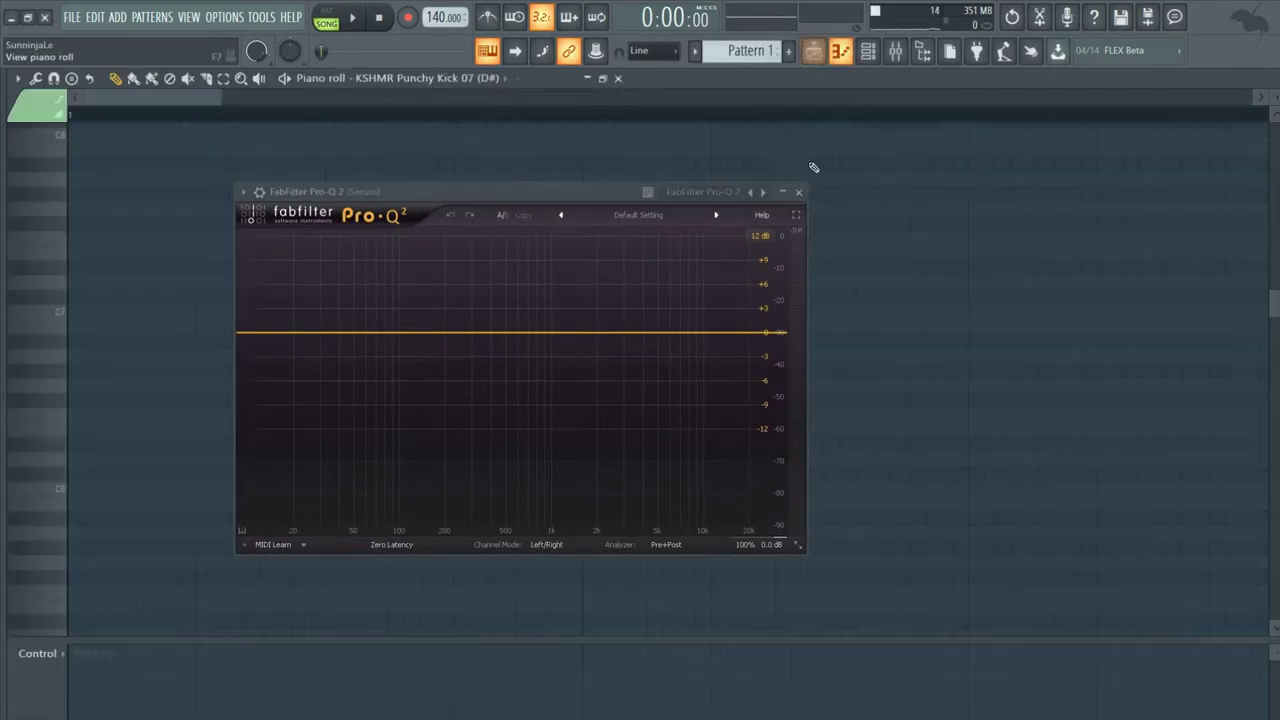
pyautogui.click(798, 192)
pyautogui.click(482, 80)
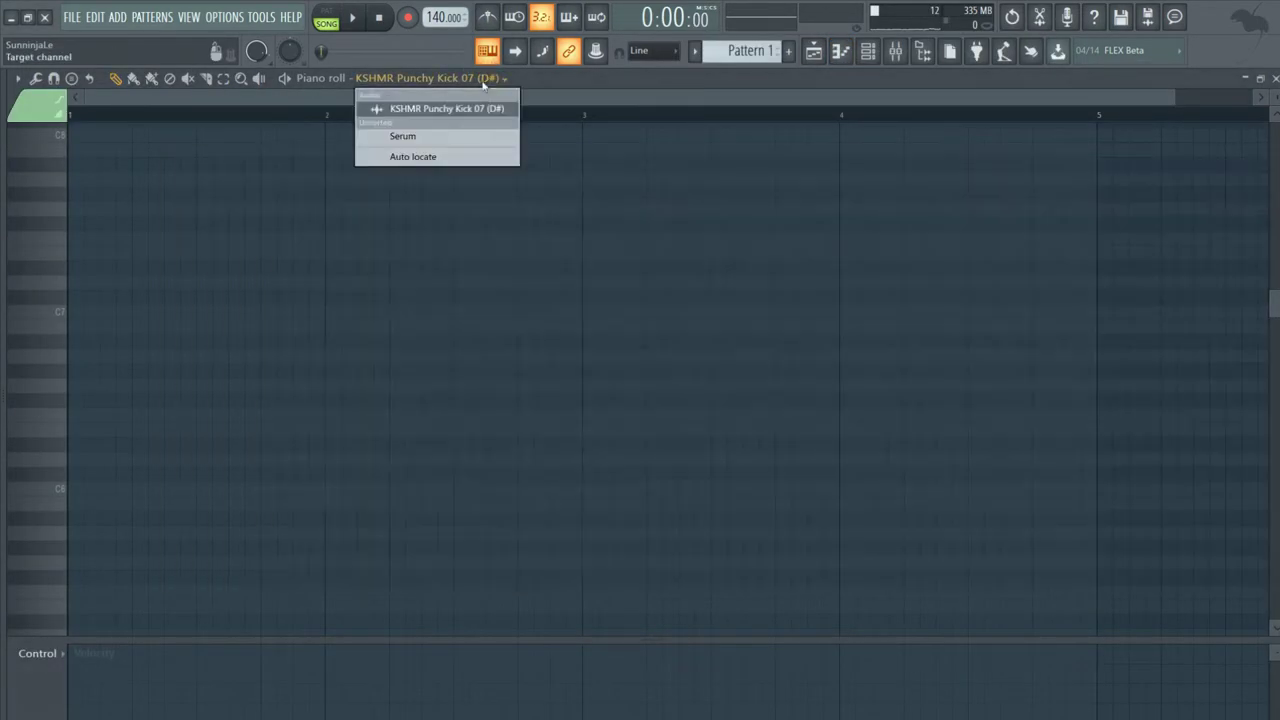
pyautogui.click(432, 138)
pyautogui.scroll(-5, 100, 326)
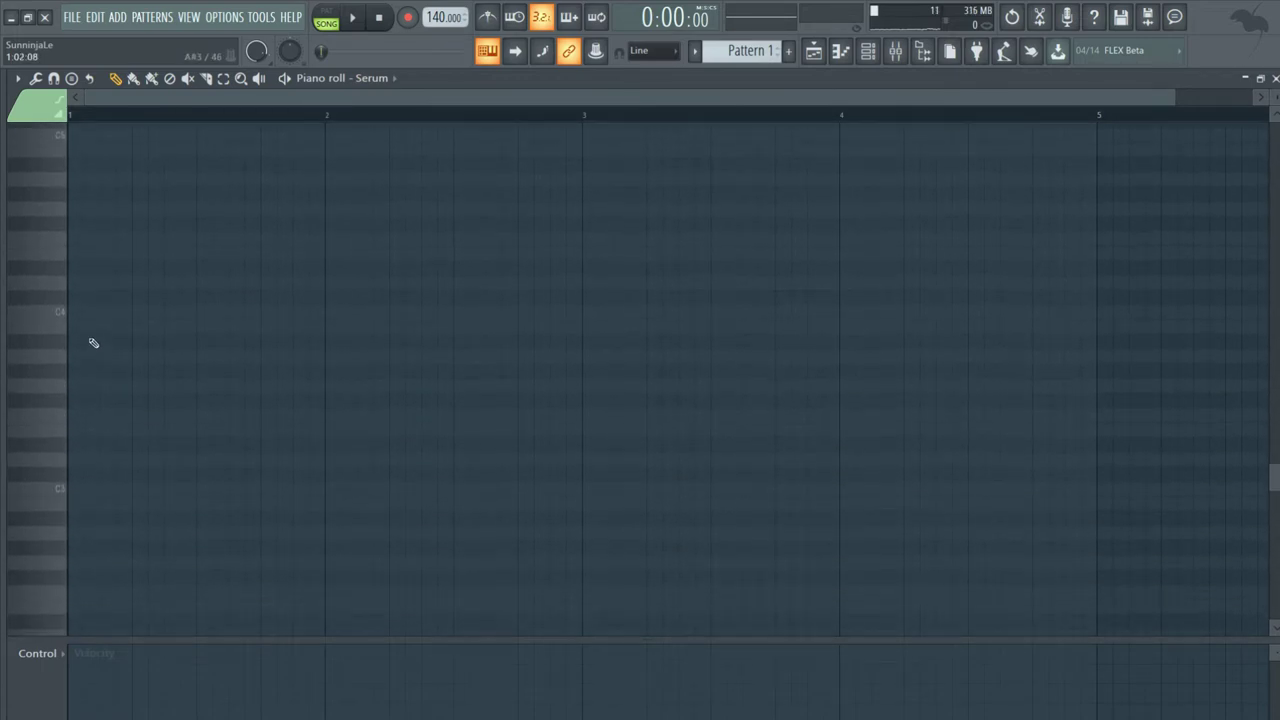
pyautogui.click(70, 312)
pyautogui.moveTo(95, 314); pyautogui.dragTo(123, 314)
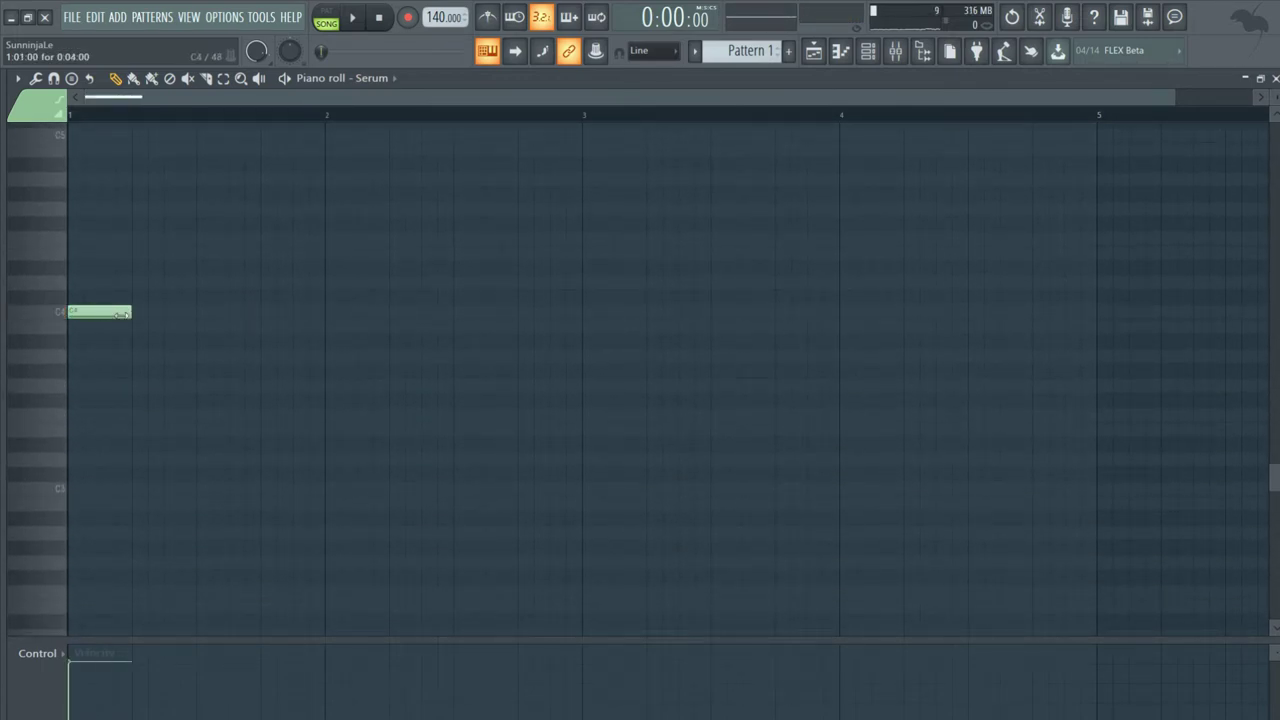
# Switch to pattern playback, add a bell band at about 2820 Hz in the Serum track's Pro-Q 2, and audition the kick.
pyautogui.press('l')
pyautogui.press('F9')
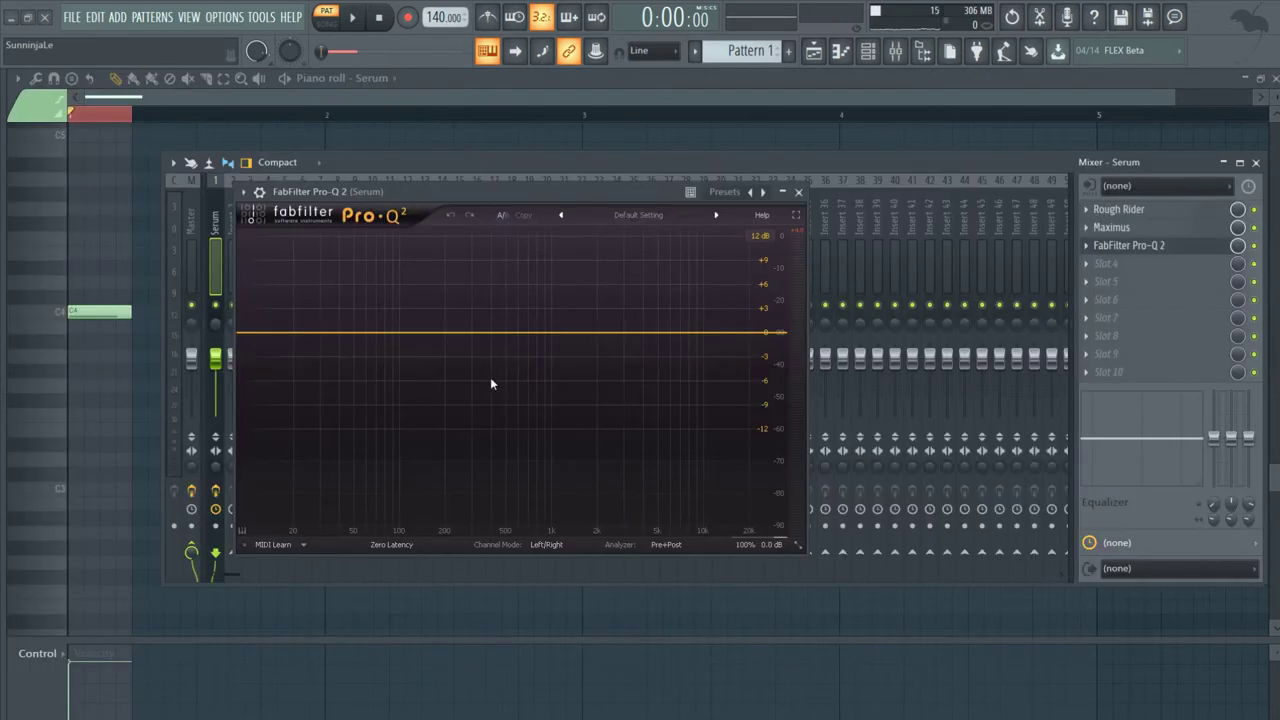
pyautogui.click(620, 334)
pyautogui.press('space')
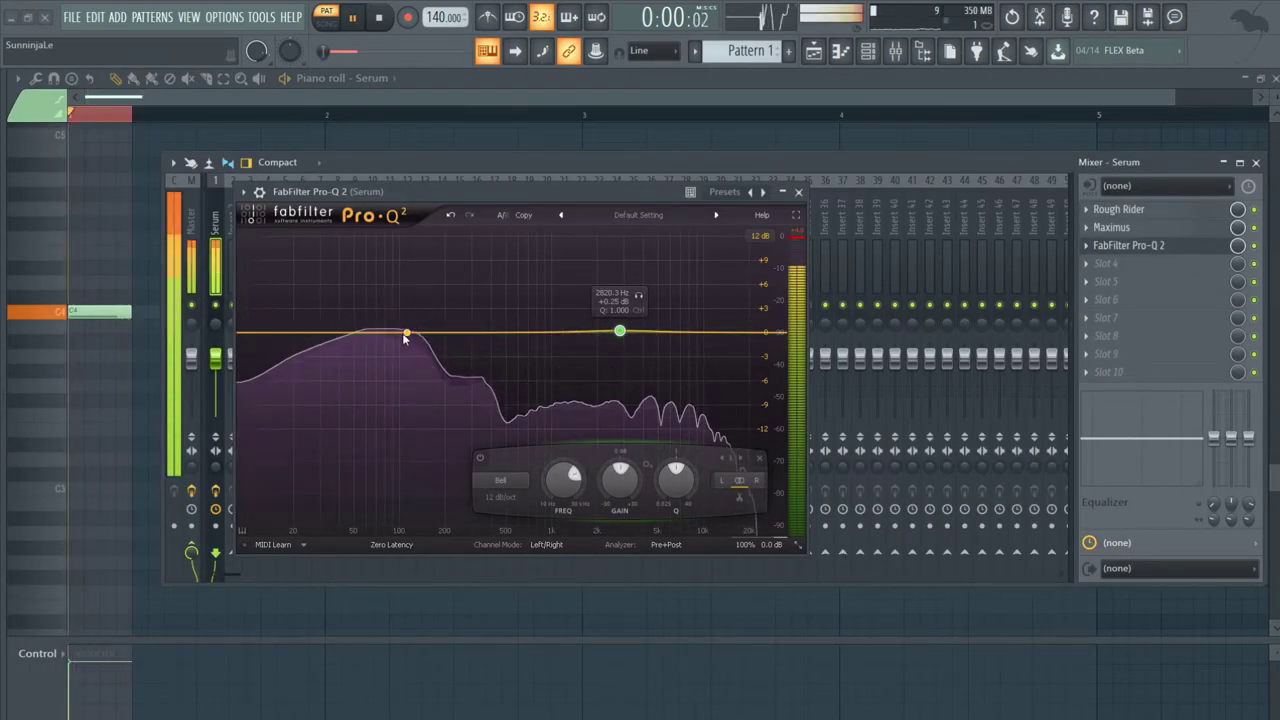
pyautogui.press('space')
# Add a bell cut of about -1.4 dB at about 95 Hz with a Q of about 1.3.
pyautogui.click(396, 334)
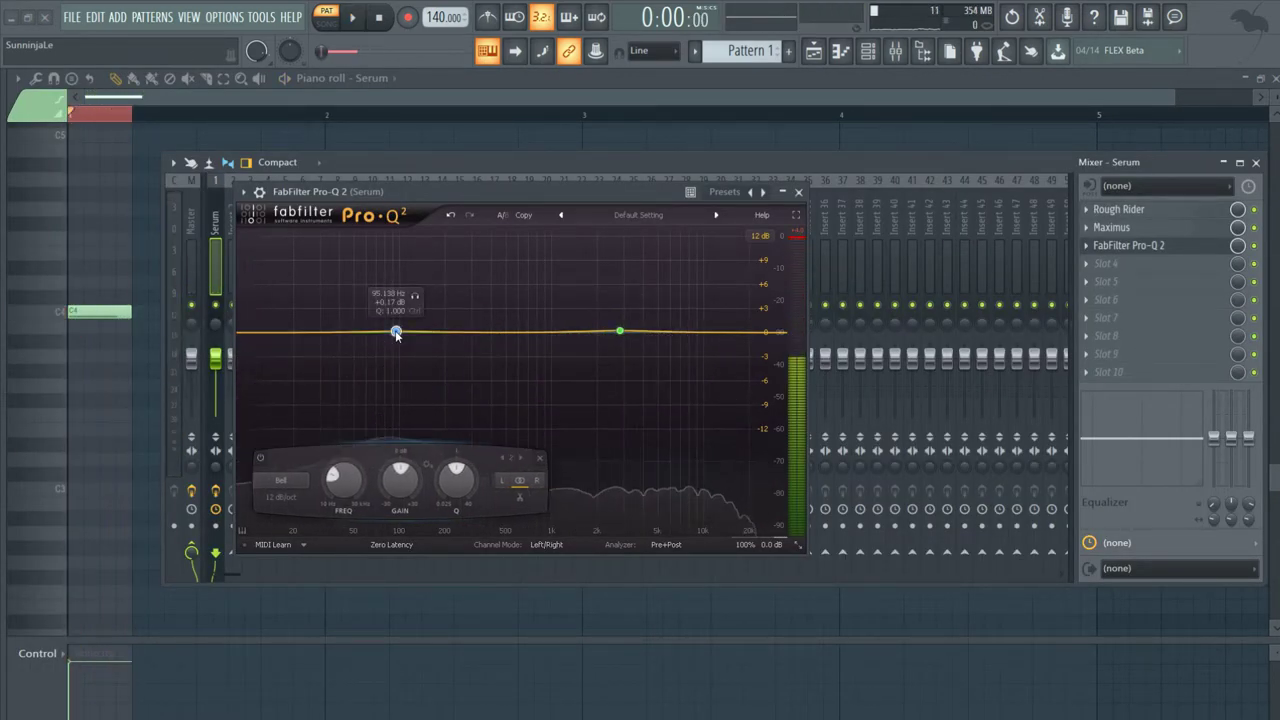
pyautogui.scroll(5, 396, 334)
pyautogui.moveTo(396, 334); pyautogui.dragTo(396, 345)
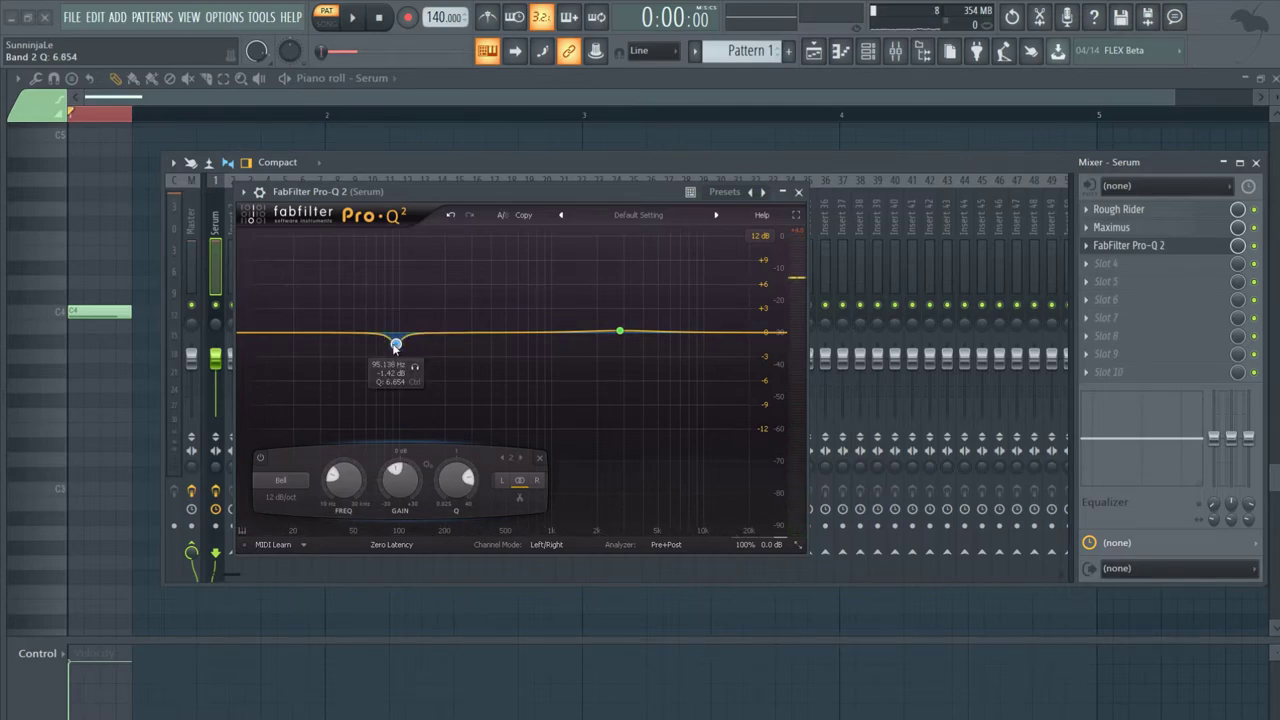
pyautogui.scroll(-6, 396, 346)
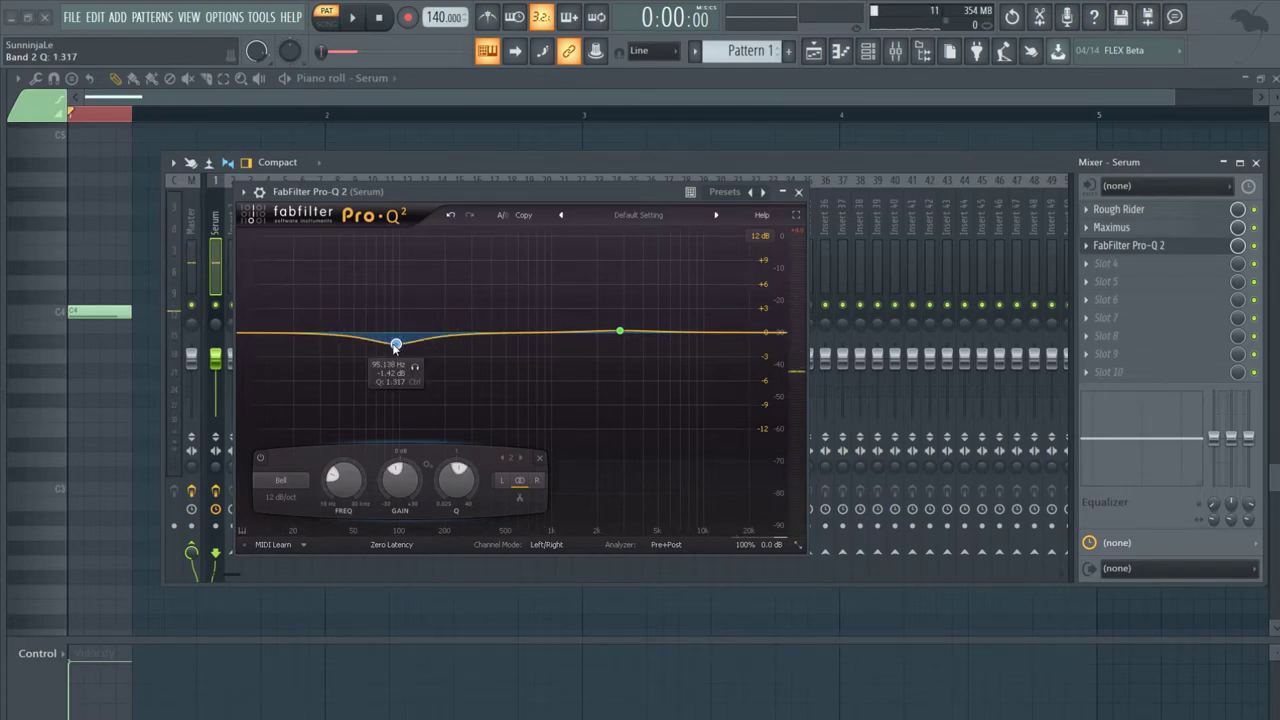
# Deepen the 95 Hz cut while auditioning and move the upper bell to about 1265 Hz with about +4.9 dB gain.
pyautogui.press('space')
pyautogui.moveTo(396, 344); pyautogui.dragTo(394, 351)
pyautogui.press('space')
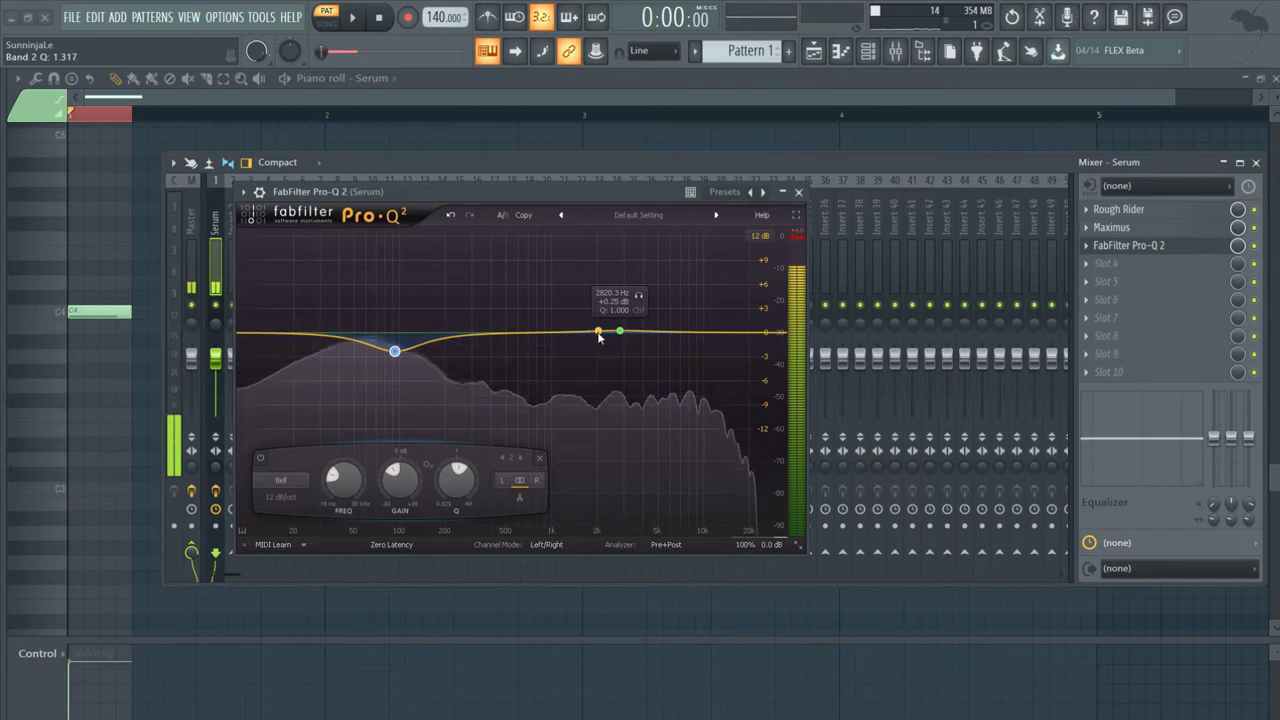
pyautogui.moveTo(598, 333); pyautogui.dragTo(567, 293)
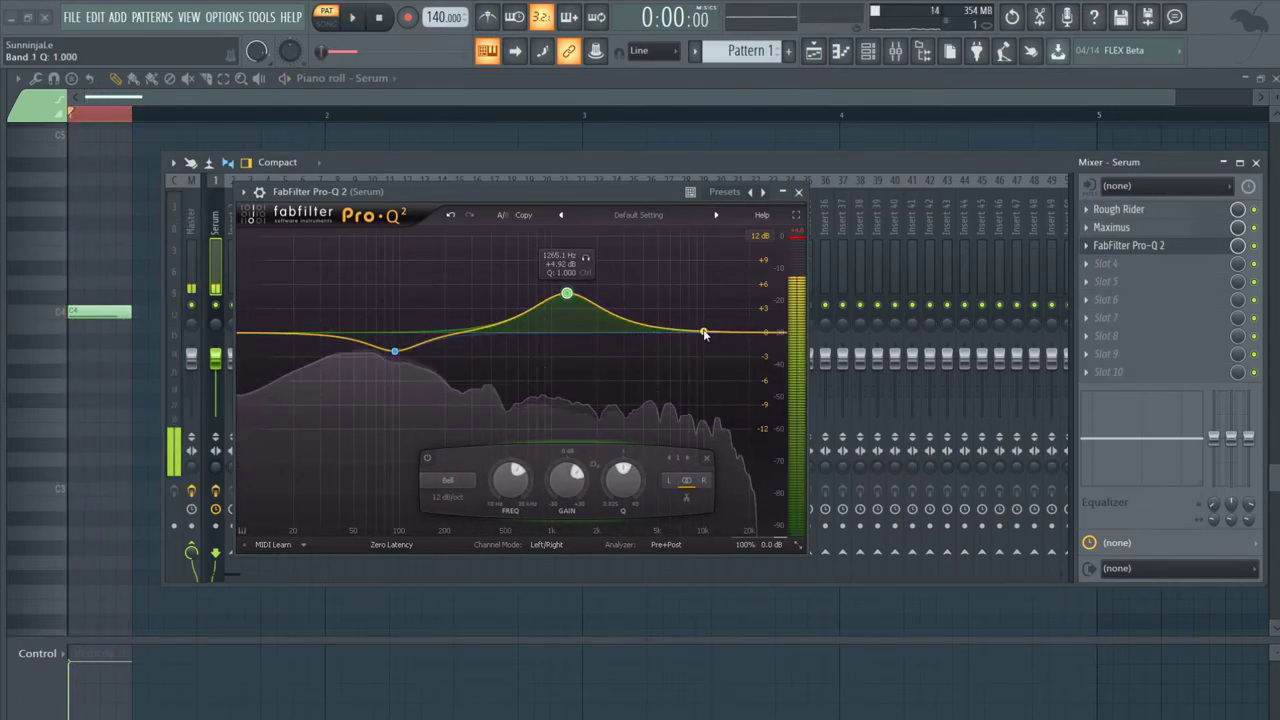
# Add a high shelf at about 10765 Hz with about +7.25 dB gain and a Q of 0.3, audition the kick, and close the equalizer.
pyautogui.moveTo(704, 331); pyautogui.dragTo(706, 283)
pyautogui.scroll(-5, 709, 288)
pyautogui.press('space')
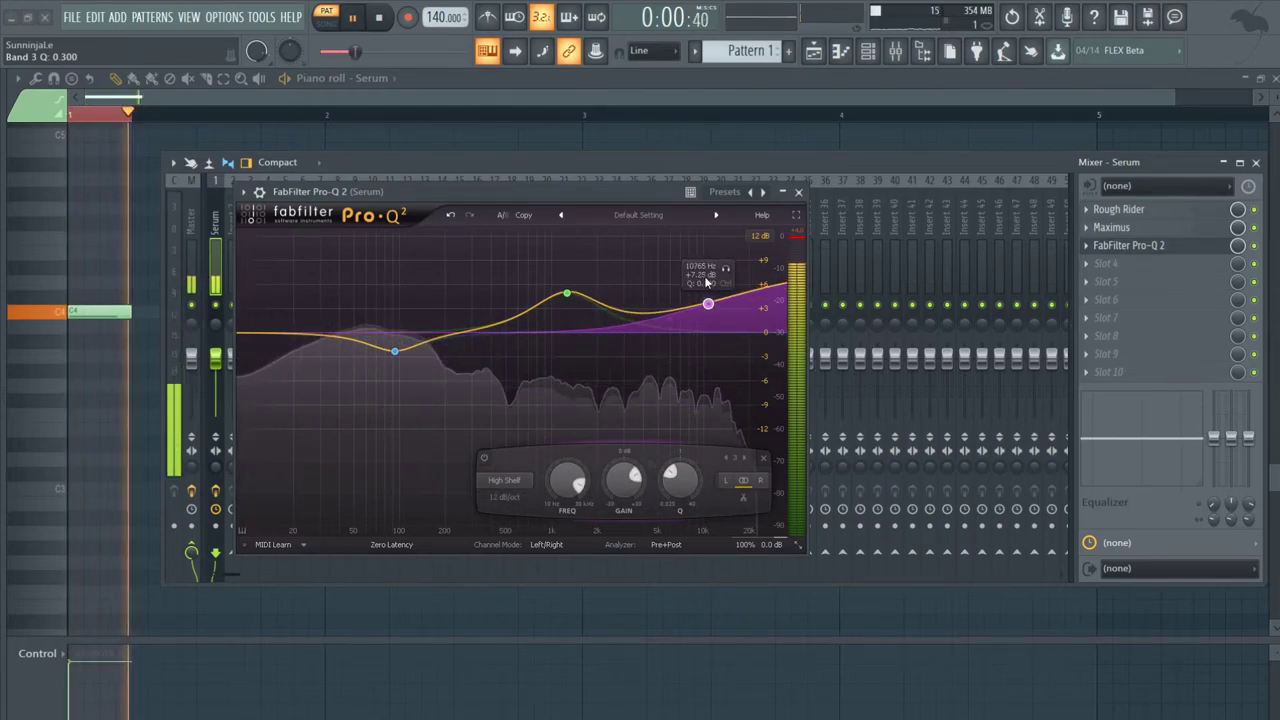
pyautogui.press('space')
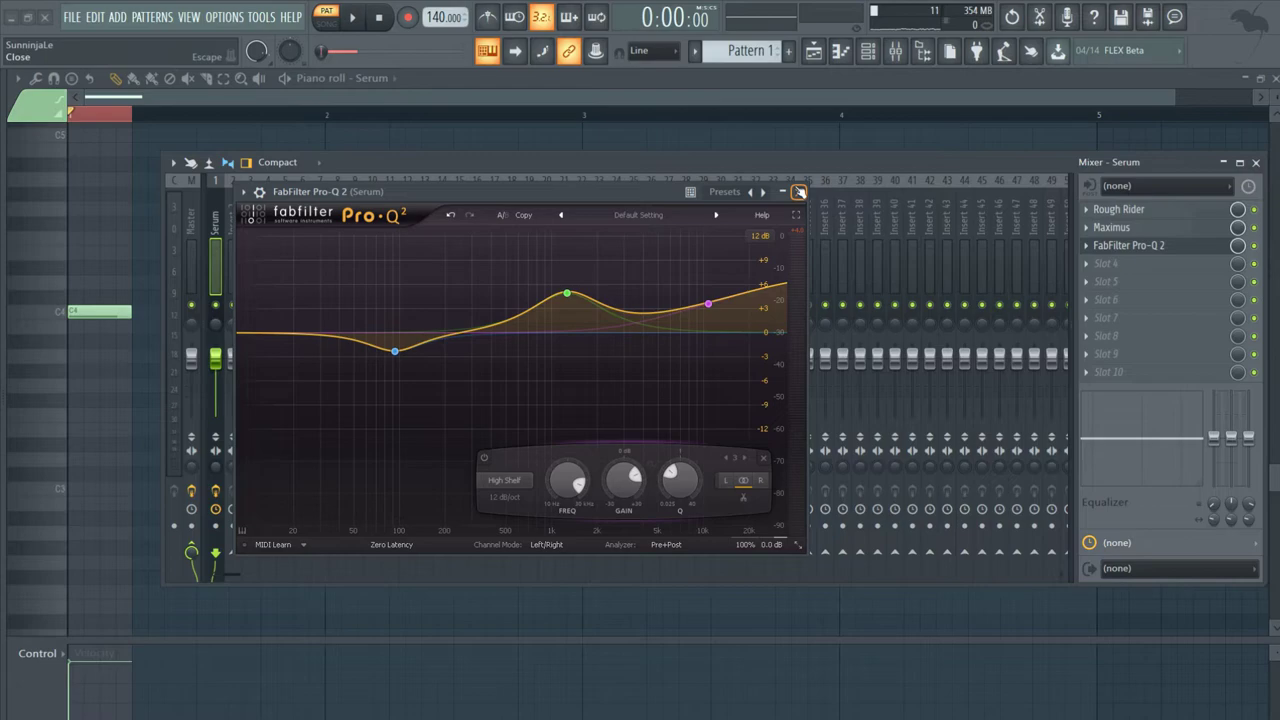
pyautogui.click(799, 192)
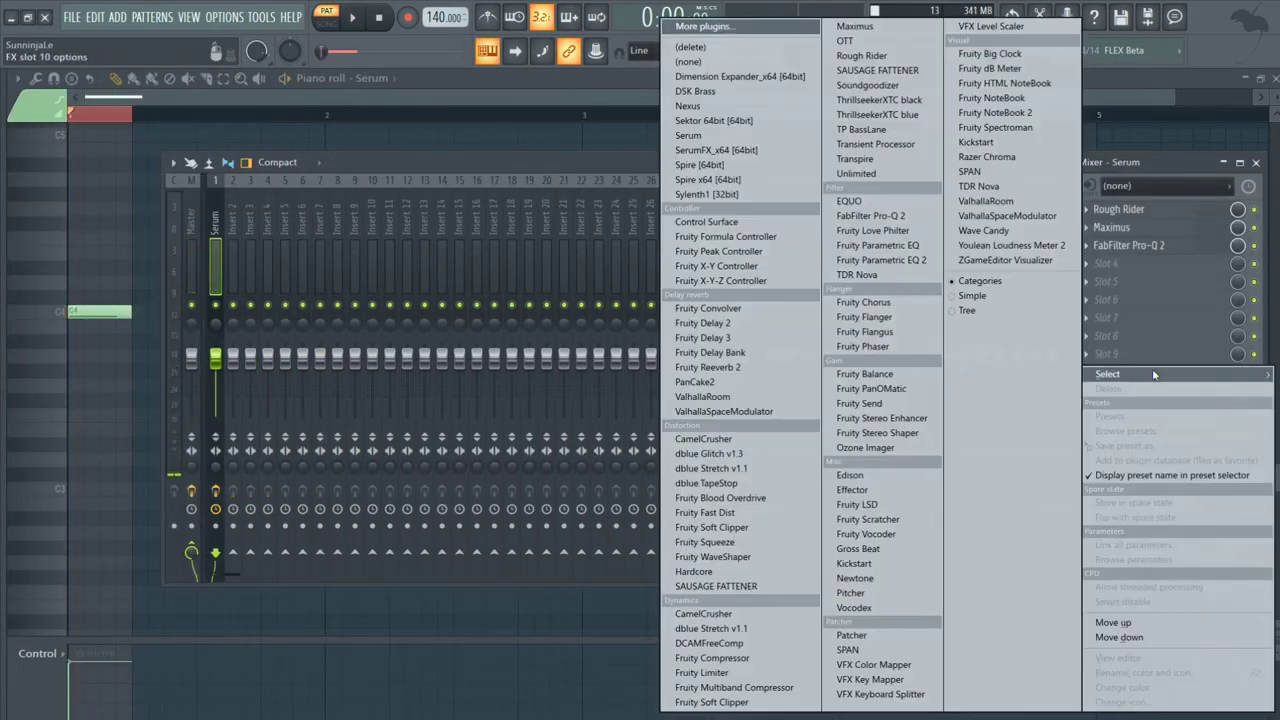
# Load Fruity Limiter into effect slot 10 of the Serum mixer track.
pyautogui.click(1108, 372)
pyautogui.click(705, 672)
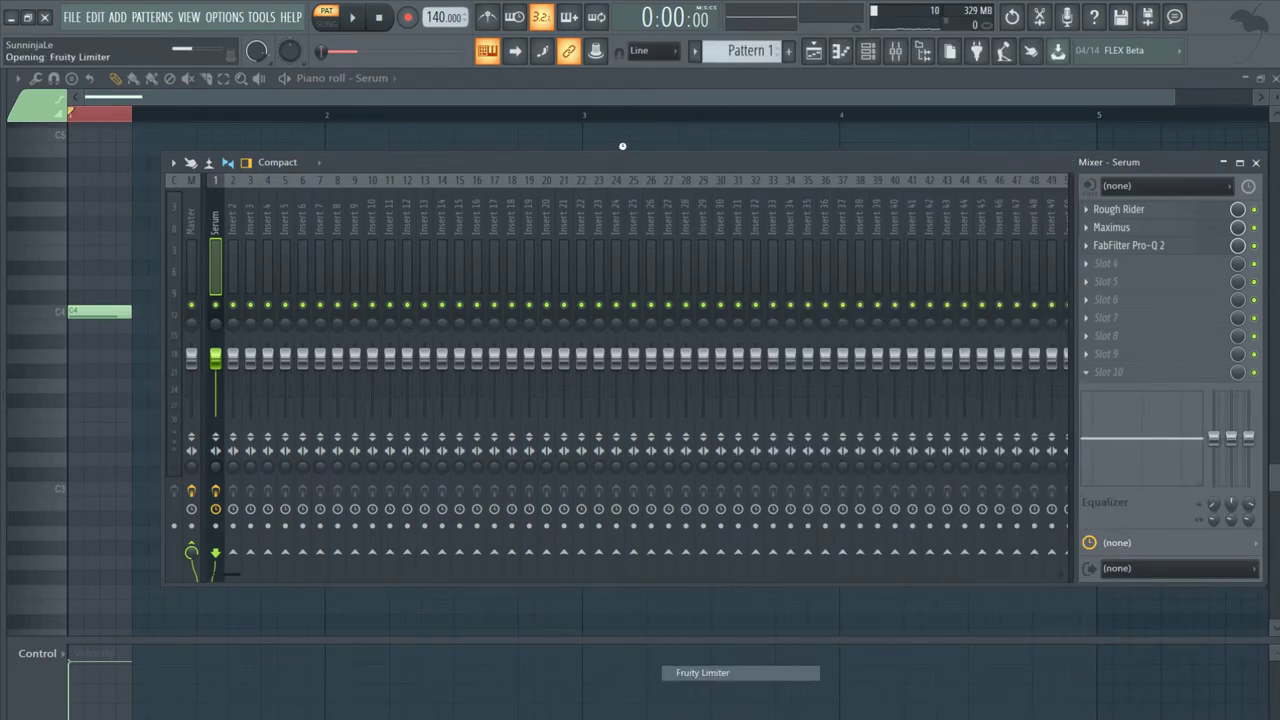
pyautogui.click(632, 179)
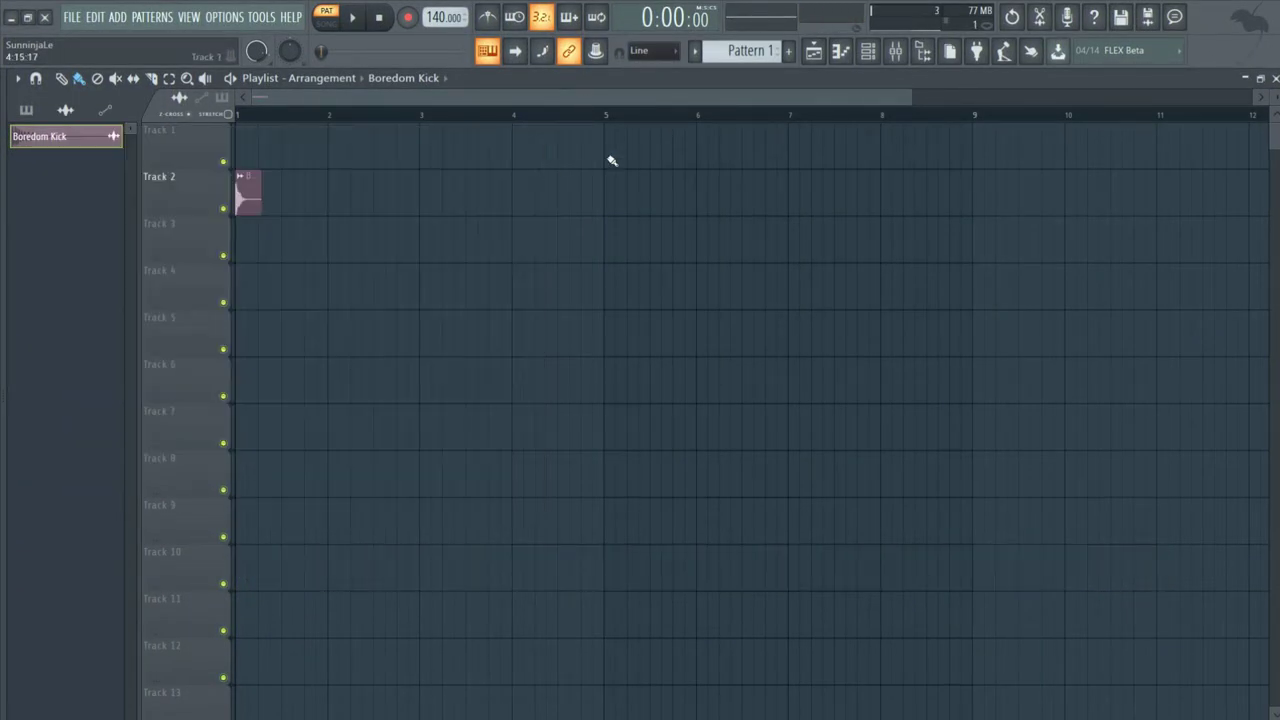
# Load Transient Processor into the Master track's first effect slot and set its release to -100%.
pyautogui.click(895, 50)
pyautogui.click(1123, 207)
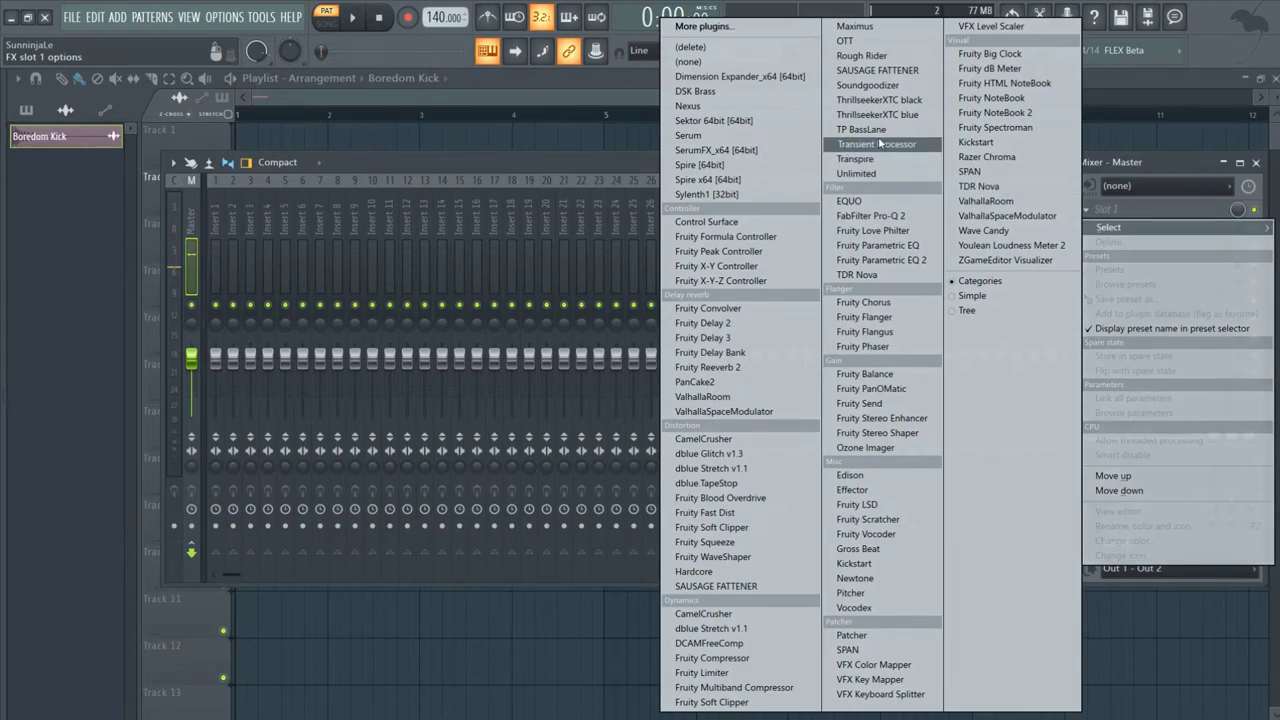
pyautogui.click(879, 143)
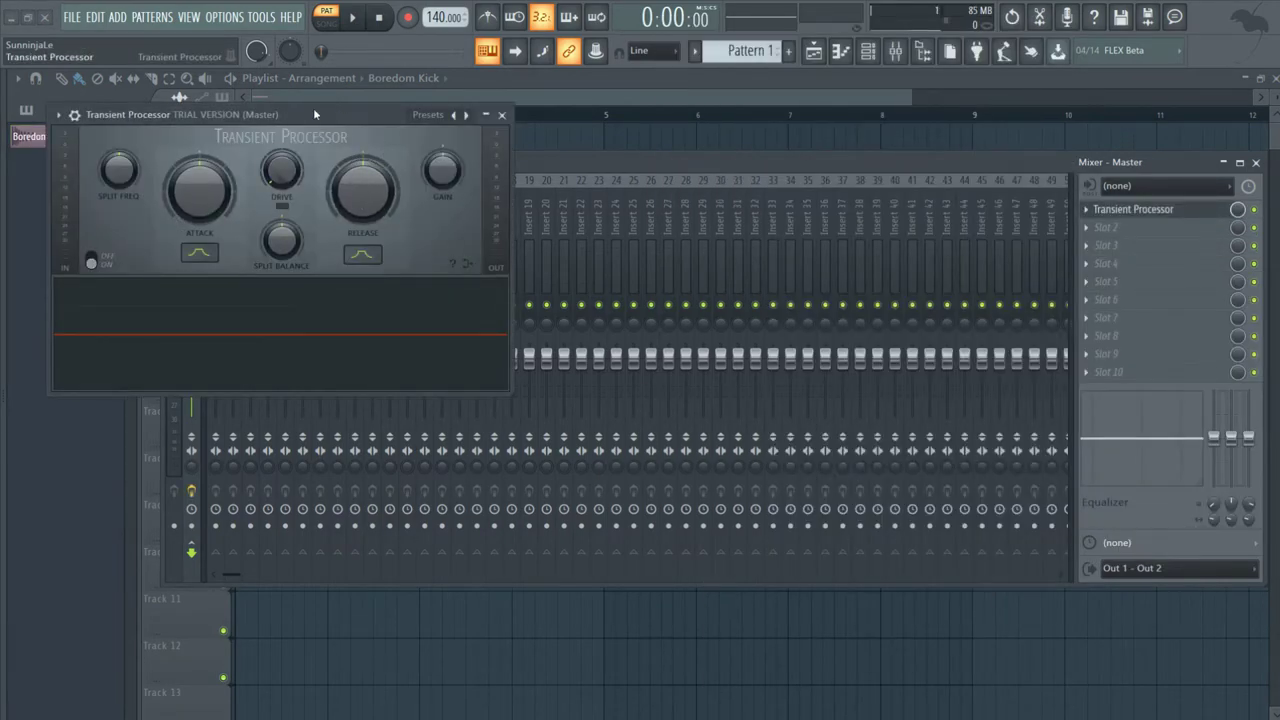
pyautogui.moveTo(313, 111); pyautogui.dragTo(608, 139)
pyautogui.moveTo(656, 208); pyautogui.dragTo(634, 380)
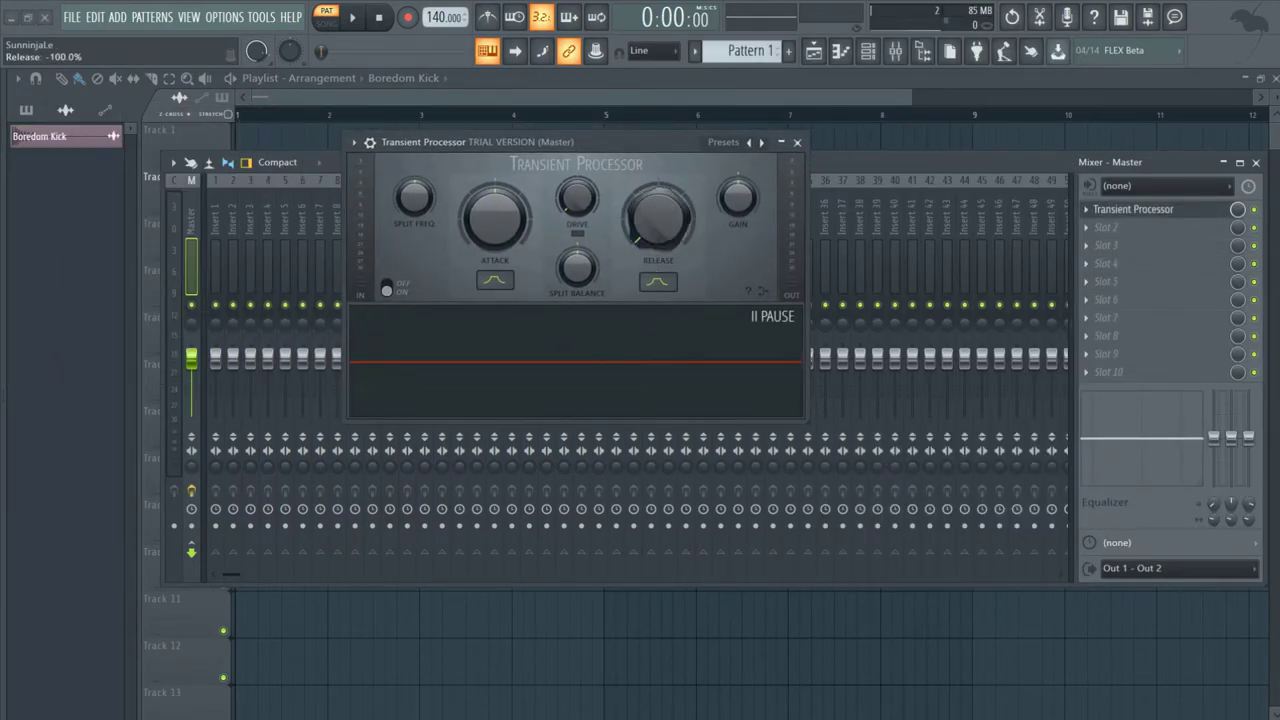
pyautogui.click(797, 142)
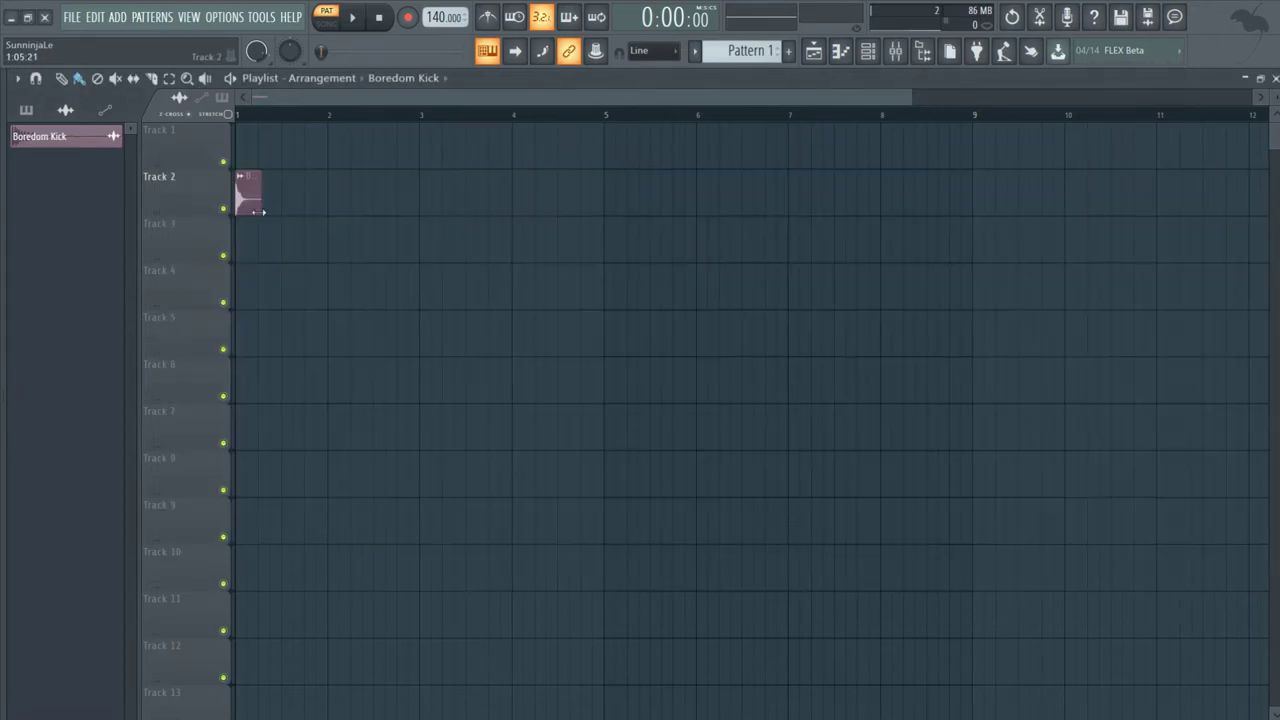
# Switch to song playback, load Rough Rider into the Master track's second effect slot, and make its release faster.
pyautogui.doubleClick(262, 212)
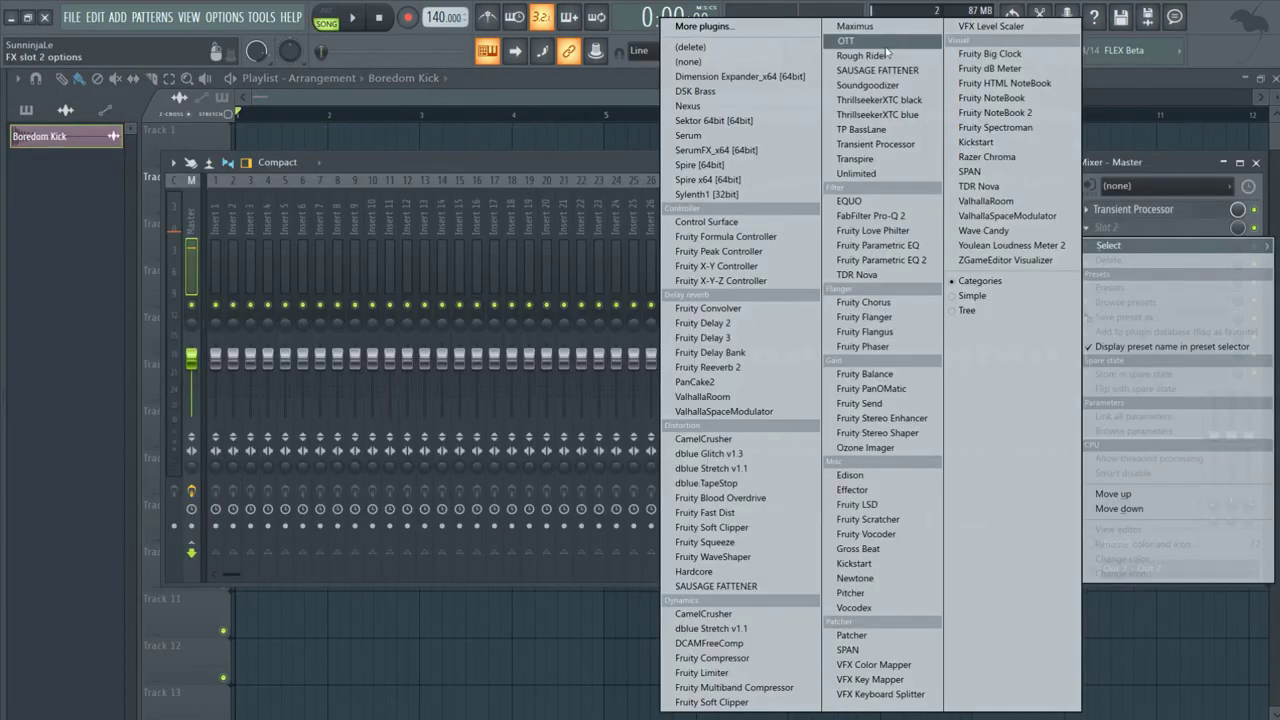
pyautogui.click(872, 62)
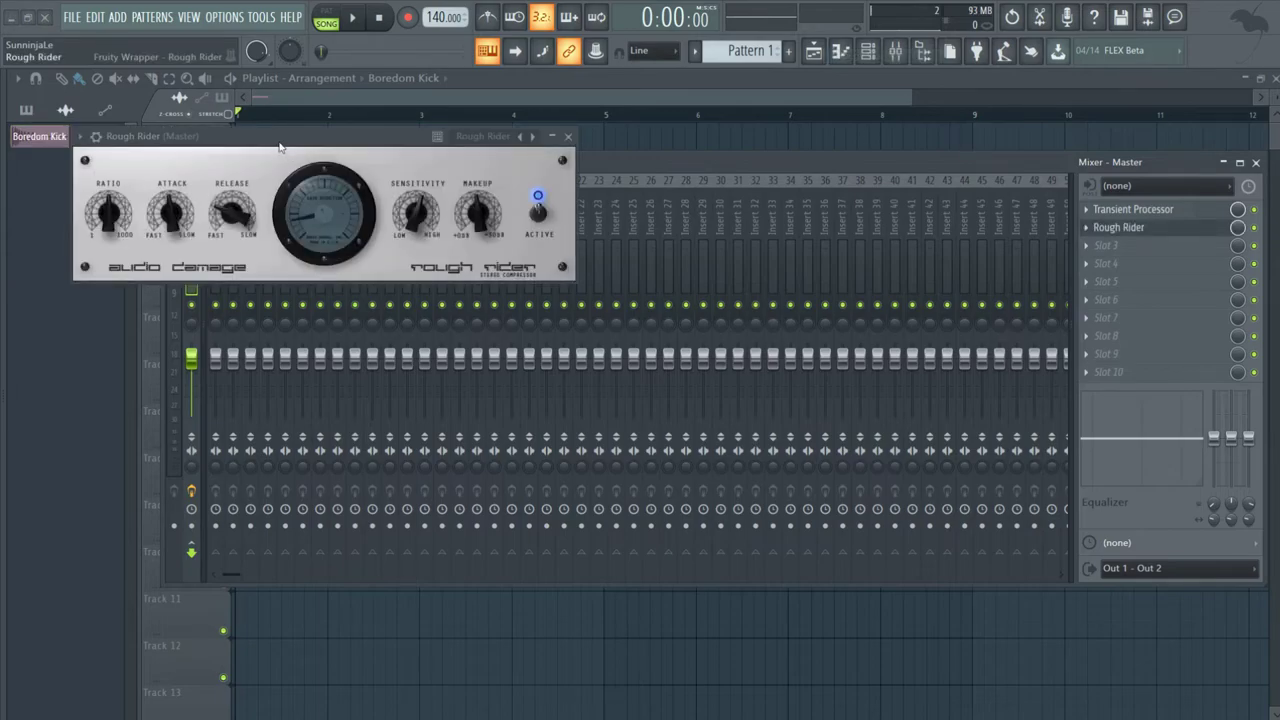
pyautogui.moveTo(514, 227); pyautogui.dragTo(514, 242)
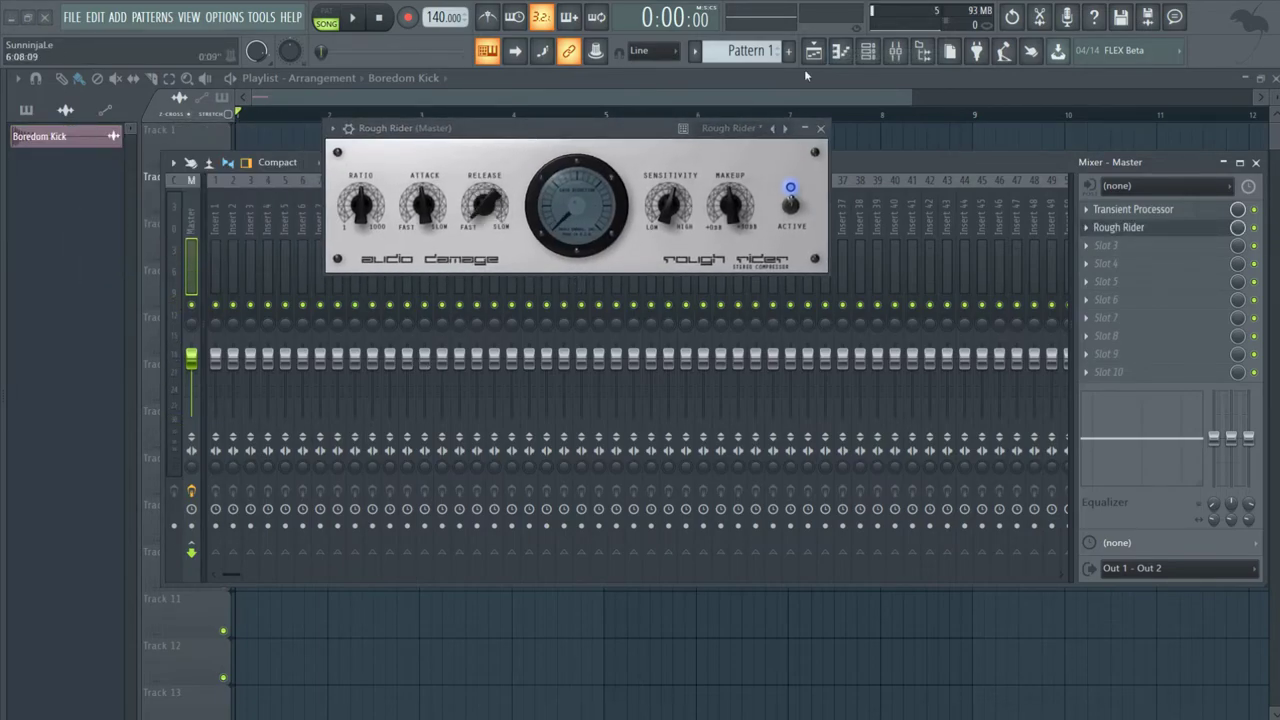